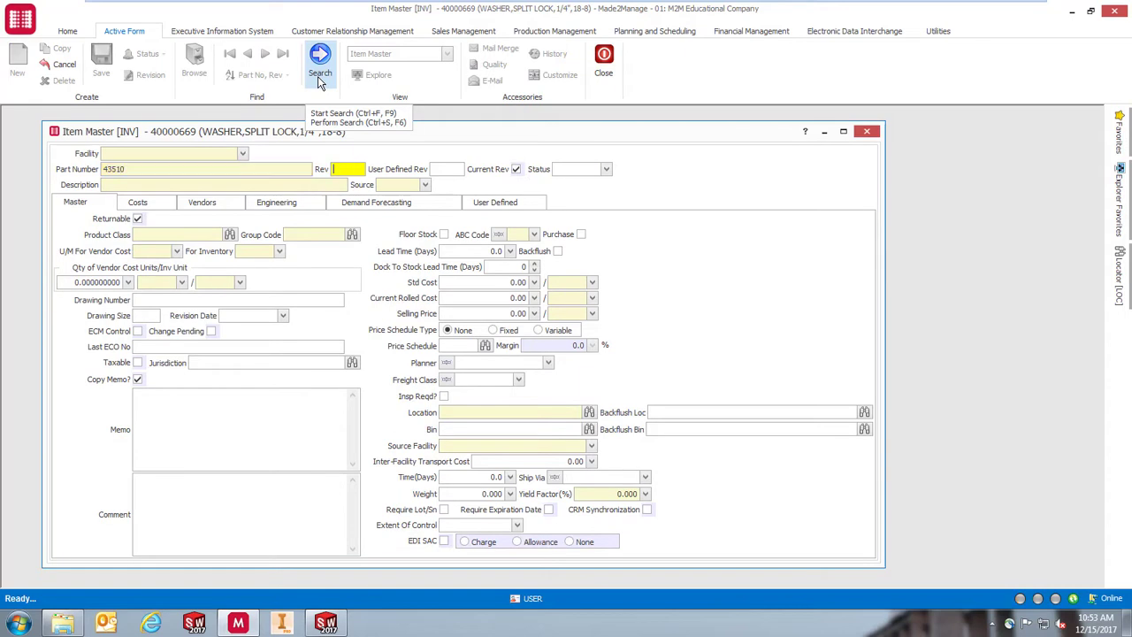
# Look up part 43510 in the item master and view its attached SkidPlate.edrw drawing with animation
pyautogui.click(321, 75)
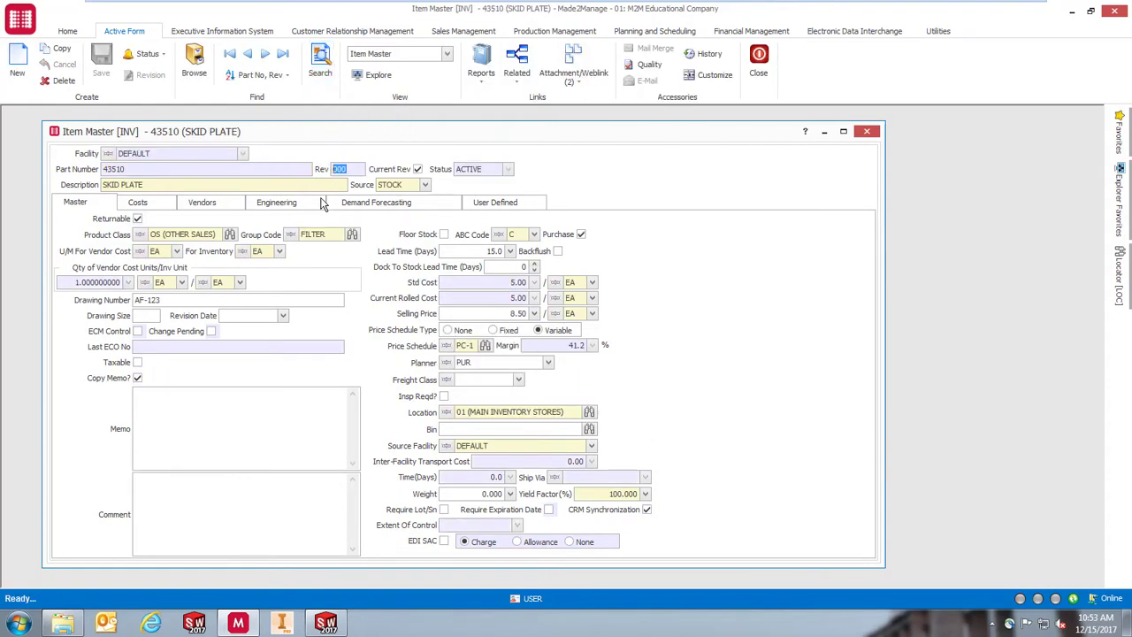
pyautogui.click(322, 202)
pyautogui.click(567, 53)
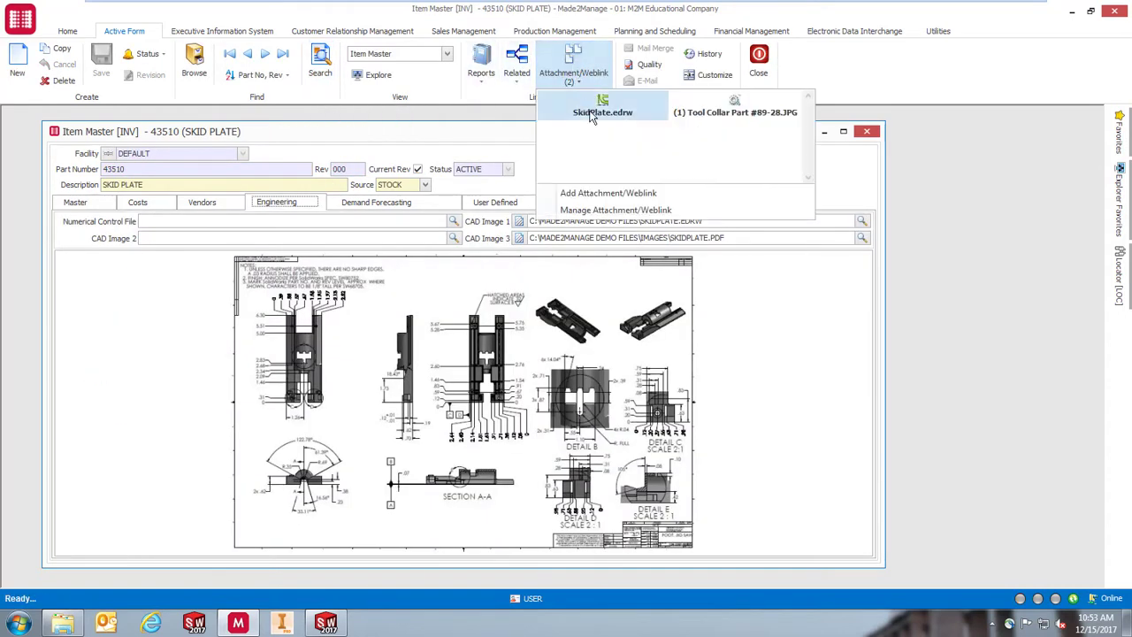
pyautogui.click(595, 115)
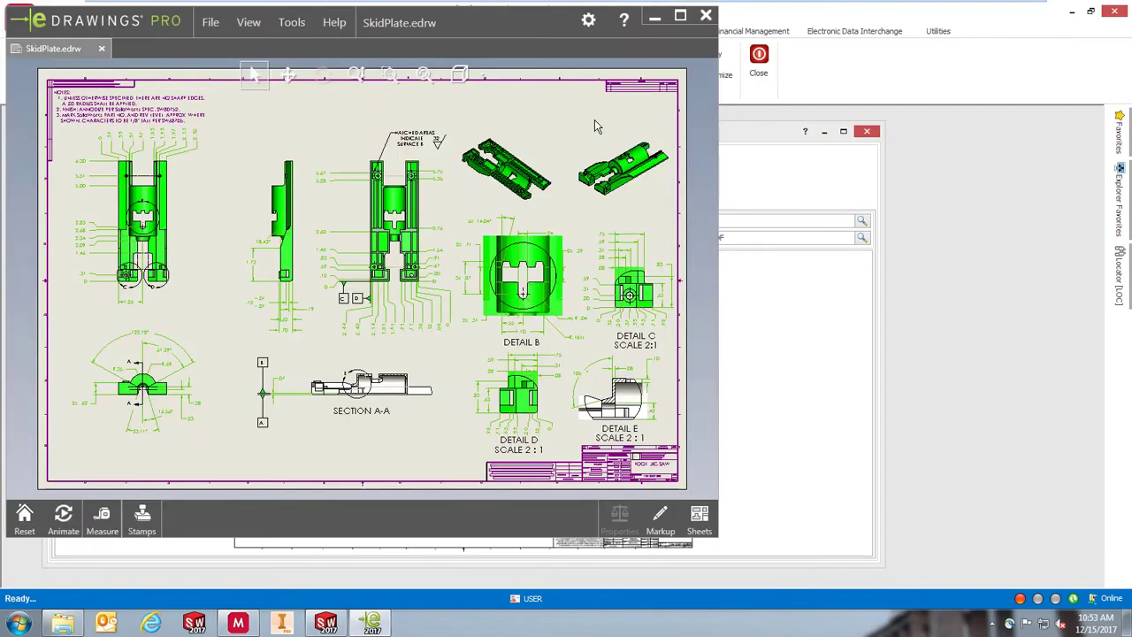
pyautogui.click(57, 520)
pyautogui.click(60, 482)
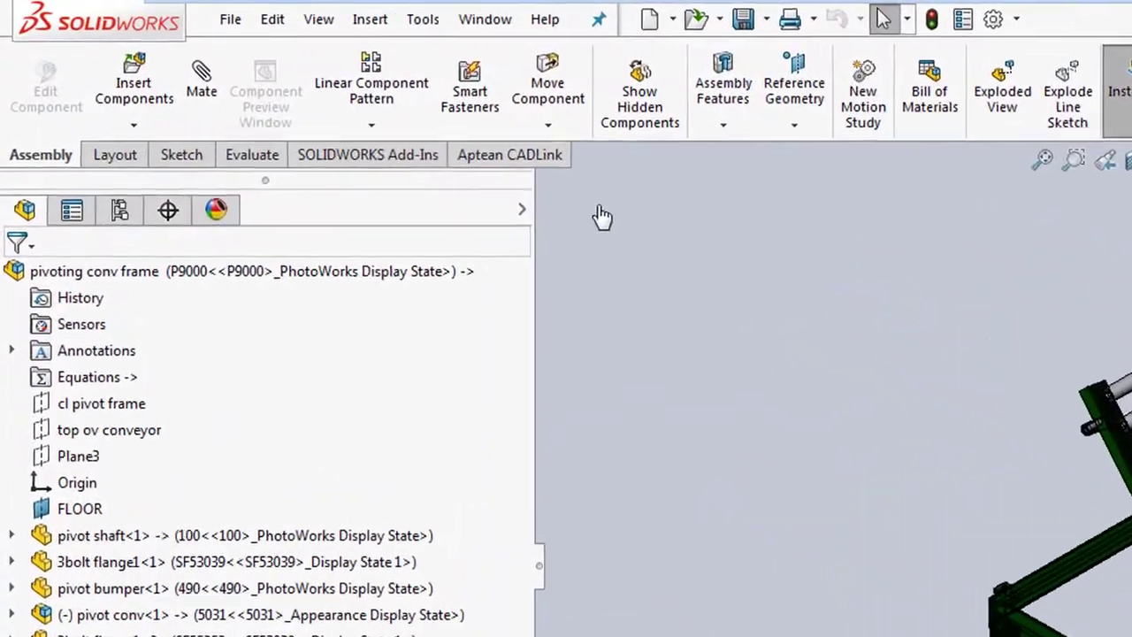
# In SOLIDWORKS, run CADLink on the pivoting conveyor frame assembly using the Standard BOM type
pyautogui.click(613, 181)
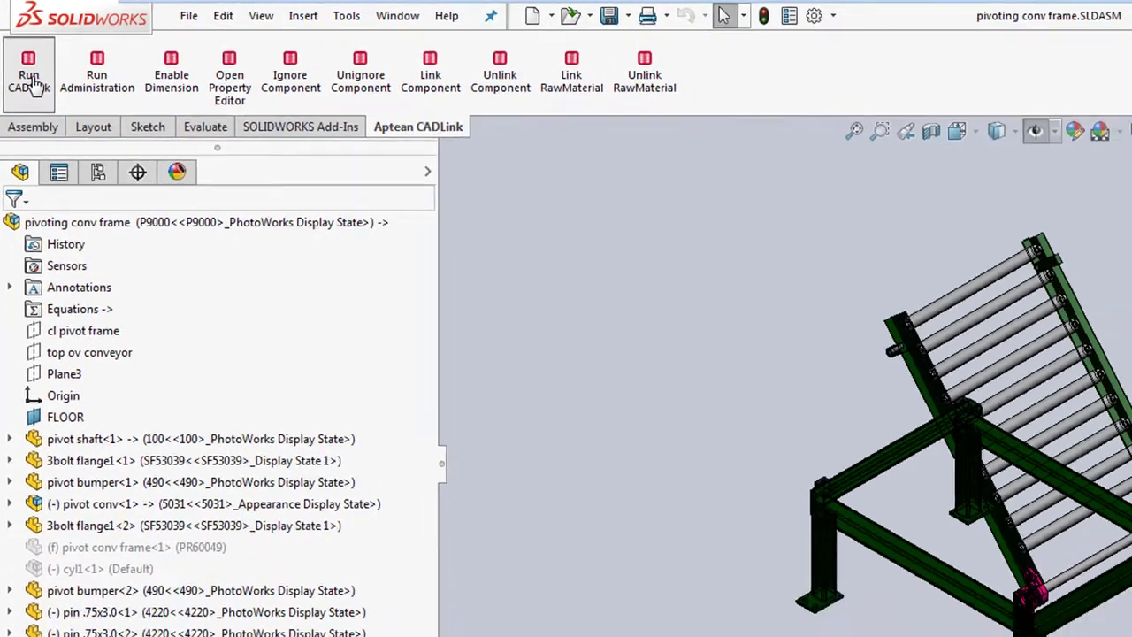
pyautogui.click(40, 102)
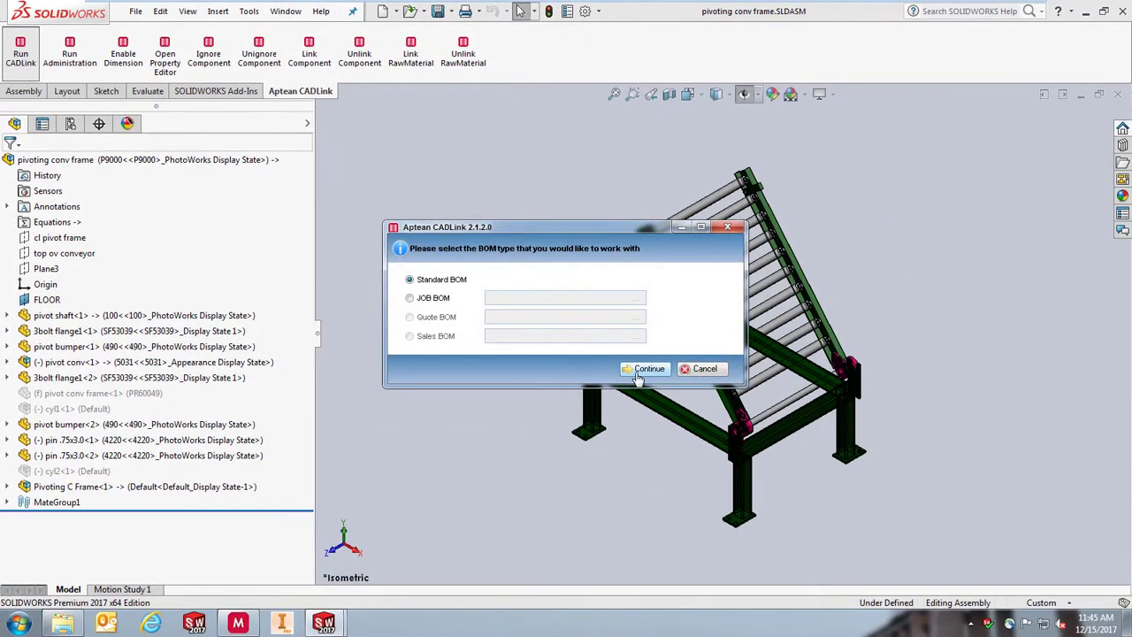
pyautogui.click(646, 369)
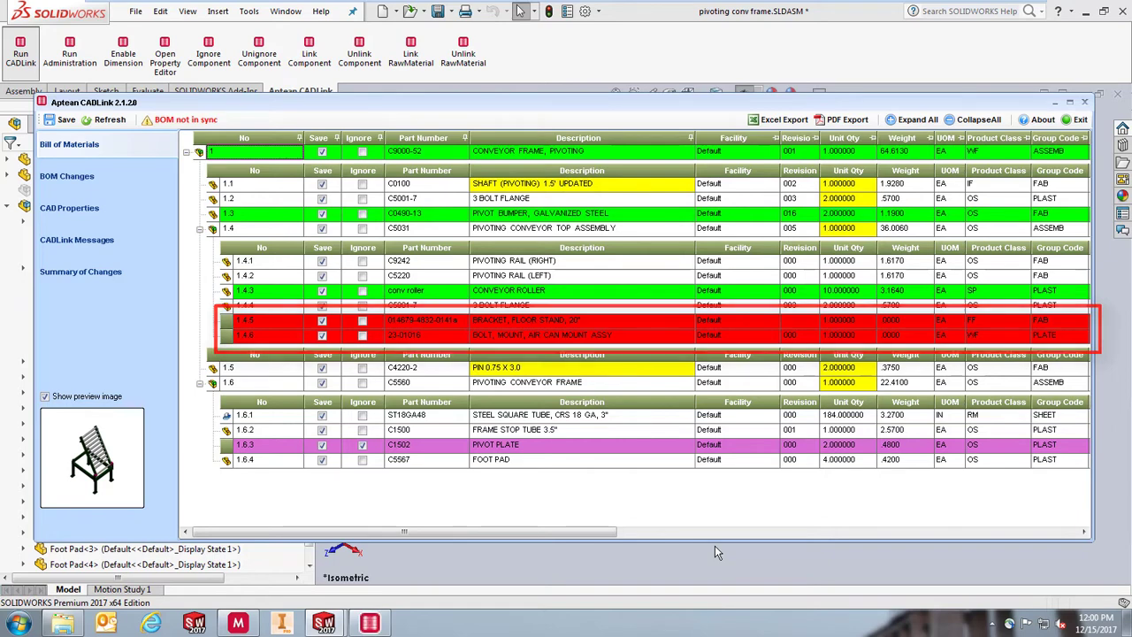
pyautogui.rightClick(218, 153)
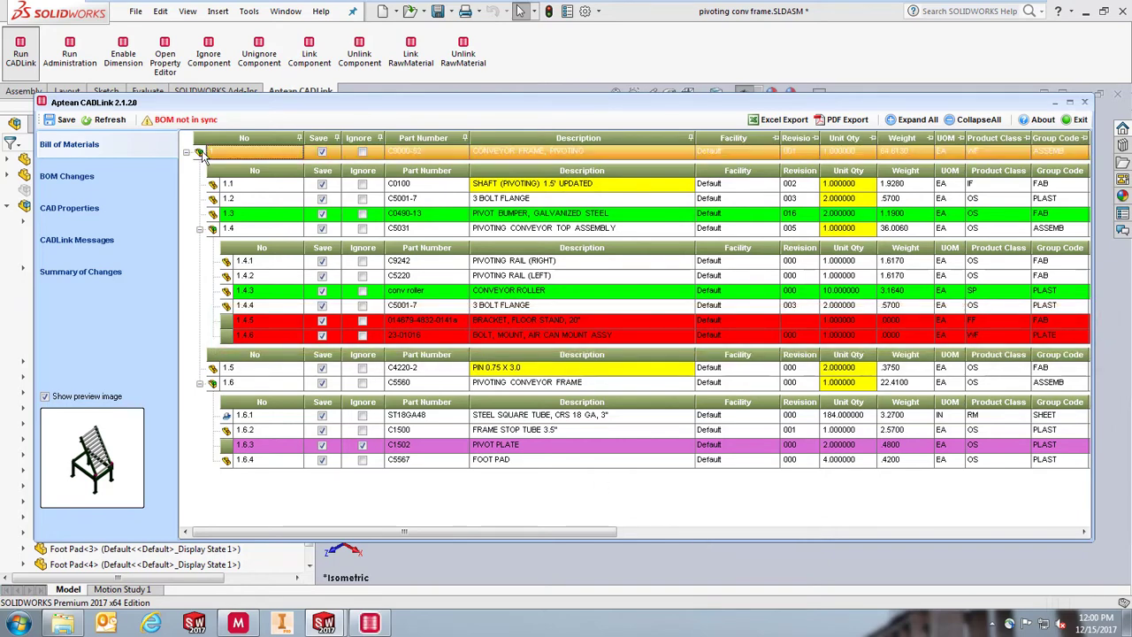
pyautogui.click(237, 160)
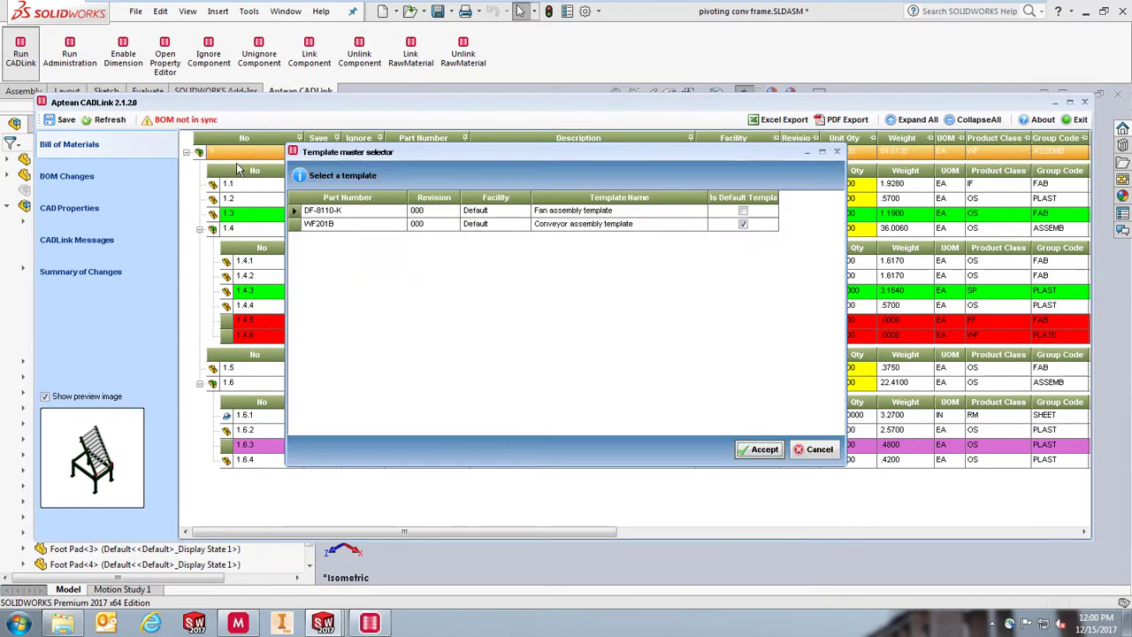
pyautogui.click(817, 452)
# Change the top-level assembly's description to CONVEYOR FRAME, PIVOTING MODEL X and its group code to FAB
pyautogui.click(668, 152)
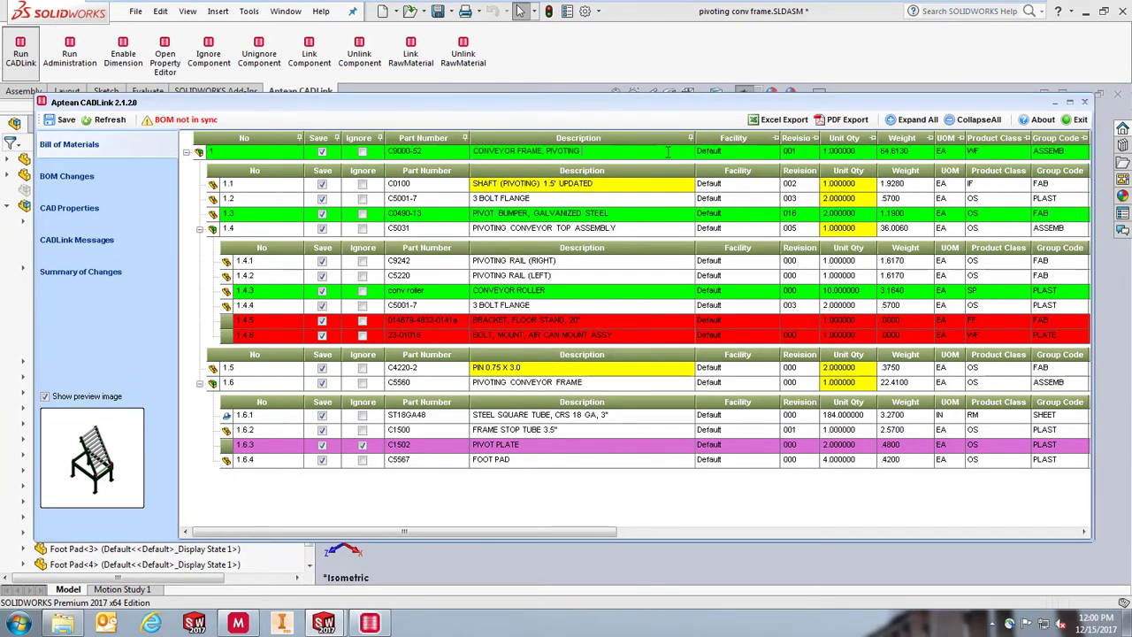
pyautogui.write('X')
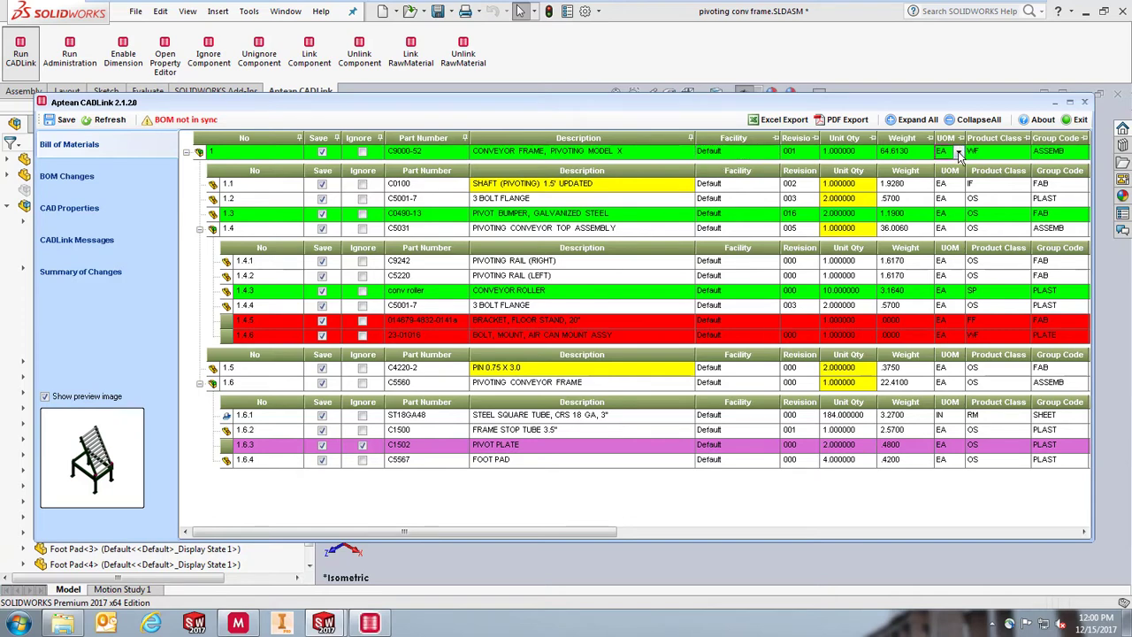
pyautogui.click(960, 155)
pyautogui.click(960, 155)
pyautogui.click(1024, 153)
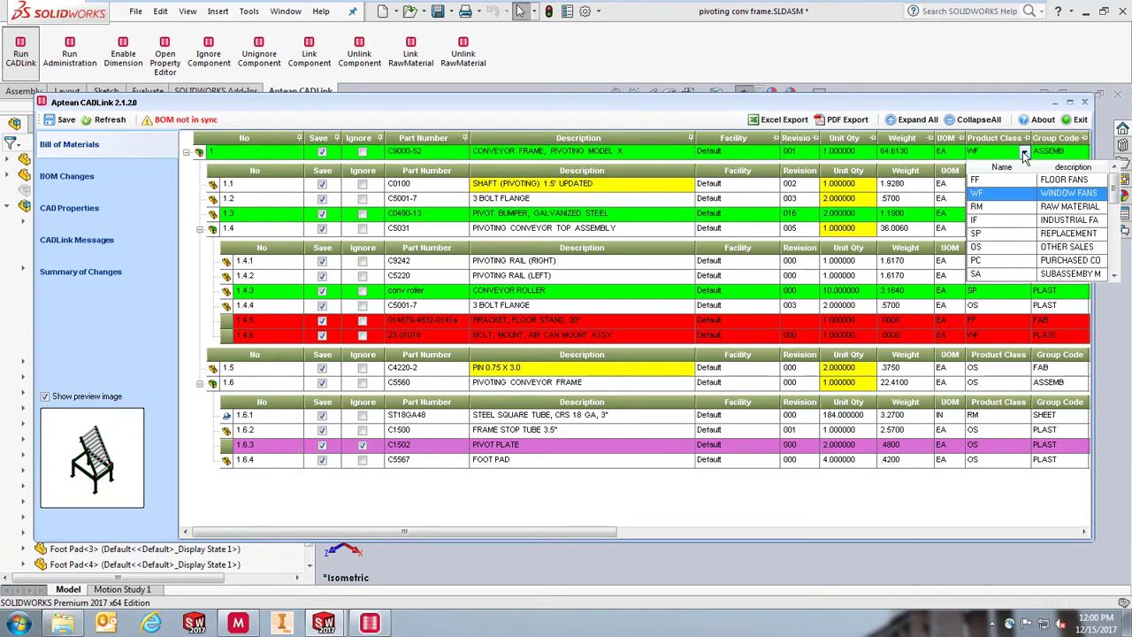
pyautogui.click(1025, 154)
pyautogui.click(1083, 154)
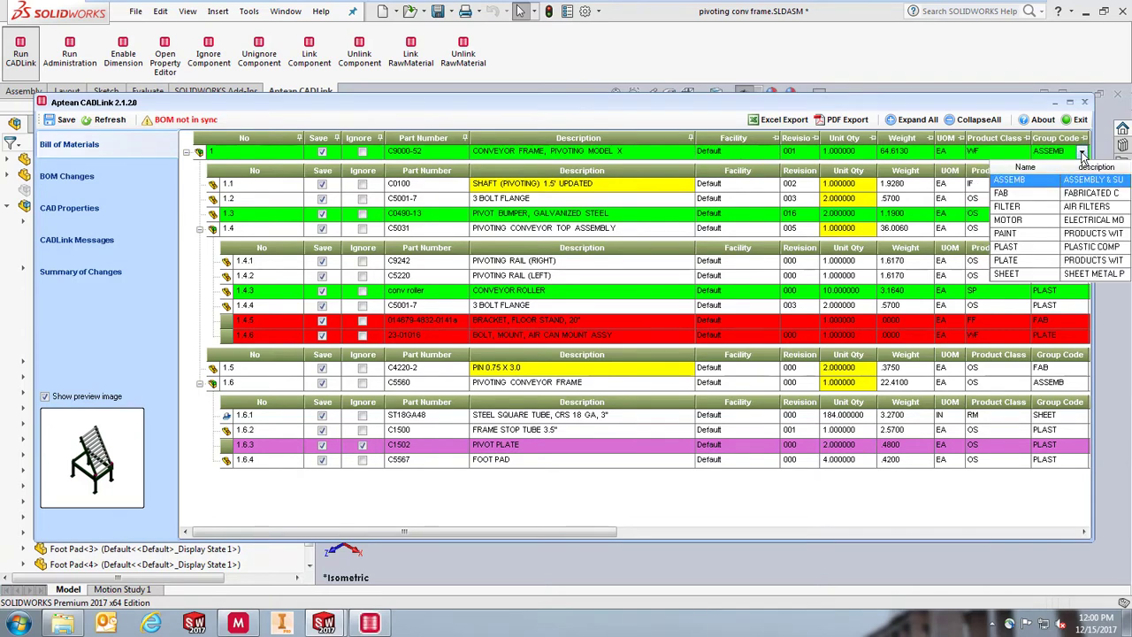
pyautogui.click(1095, 193)
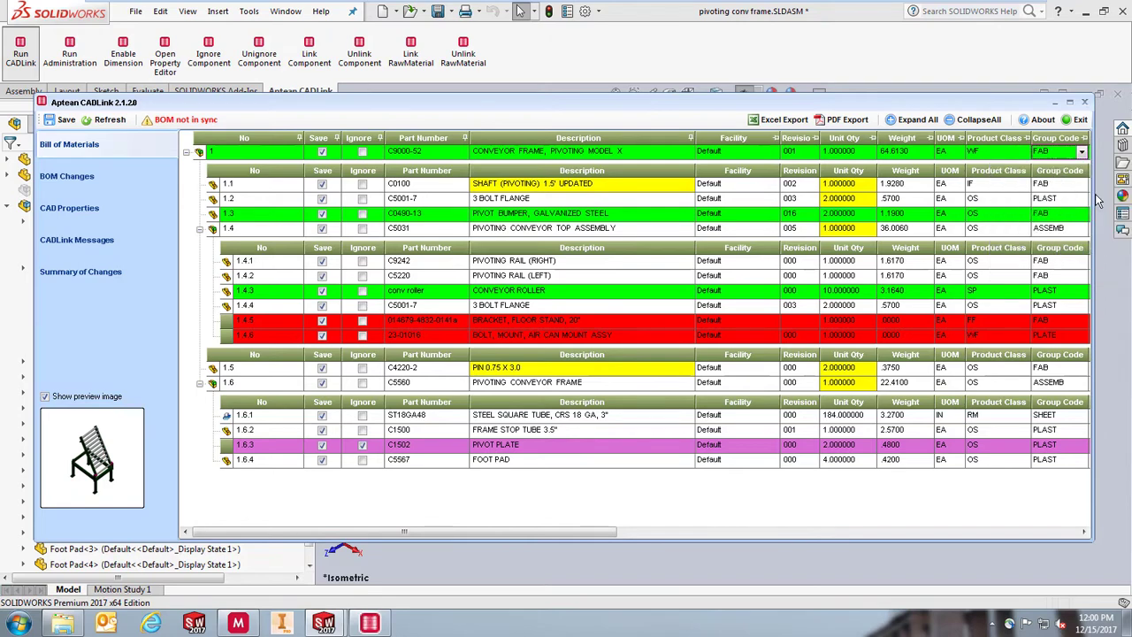
# Search the ERP parts for ROLLER and assign C1977, CONVEYOR ROLLER, 1" DIAM, to BOM line 1.4.3
pyautogui.click(462, 292)
pyautogui.click(437, 233)
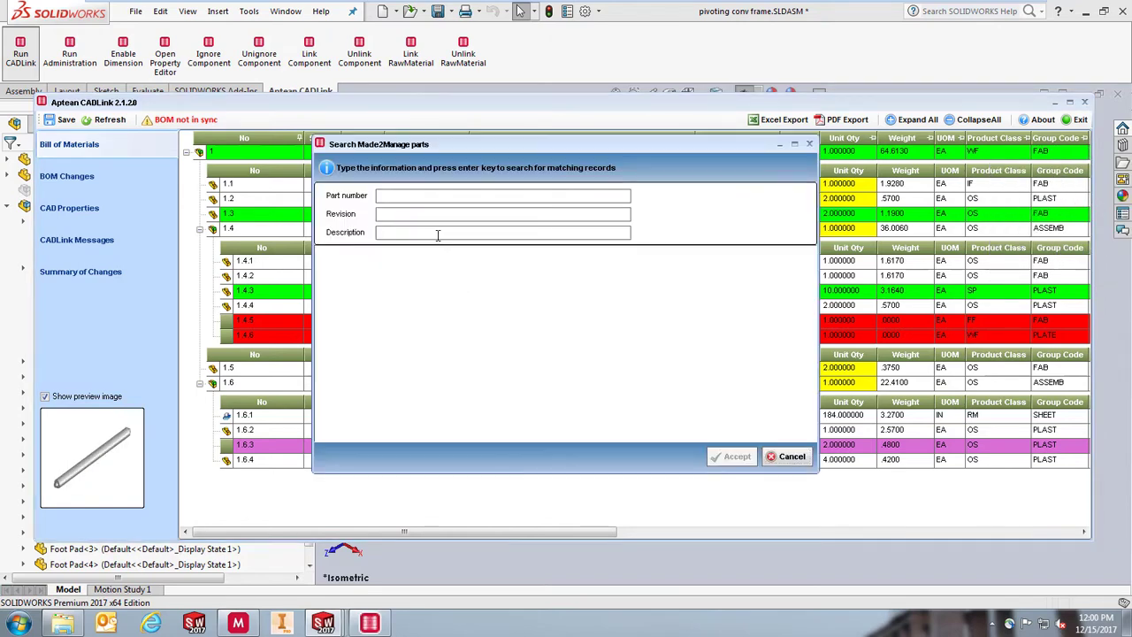
pyautogui.write('ROLLER')
pyautogui.press('Return')
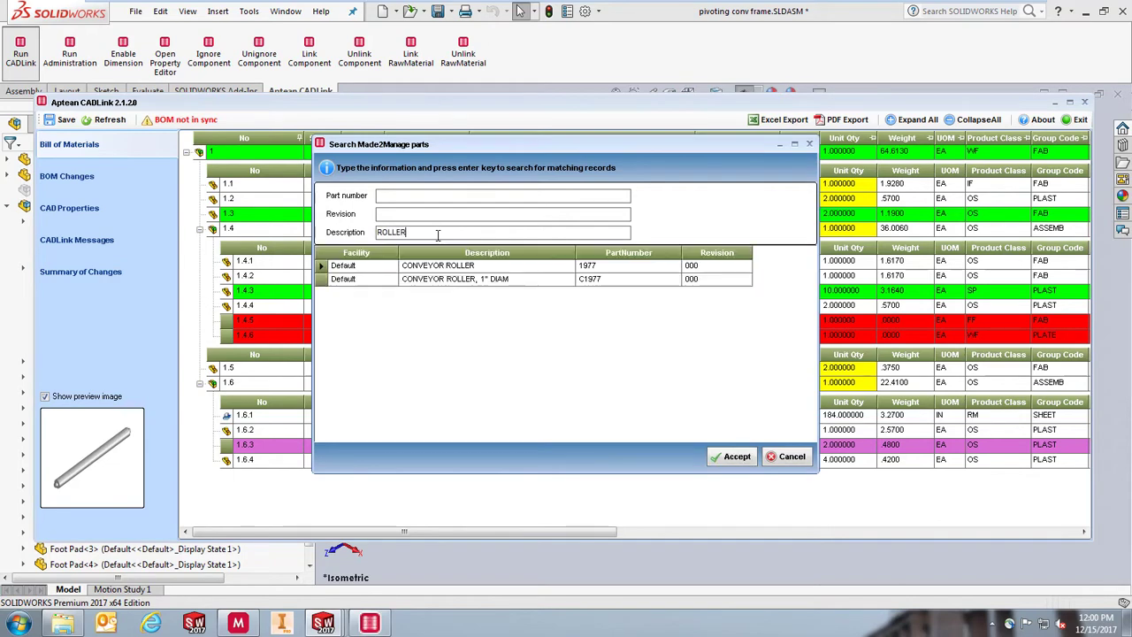
pyautogui.doubleClick(450, 278)
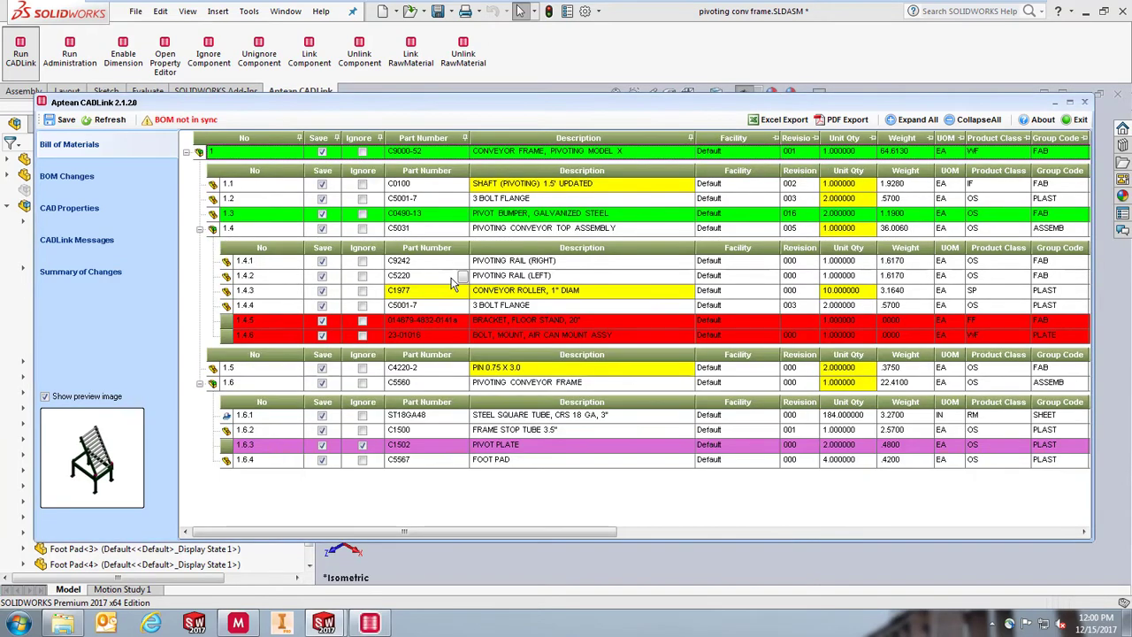
# Search the ERP parts for ROD and assign ROD989-9 as the raw material of conveyor roller line 1.4.3
pyautogui.moveTo(574, 531); pyautogui.dragTo(1037, 533)
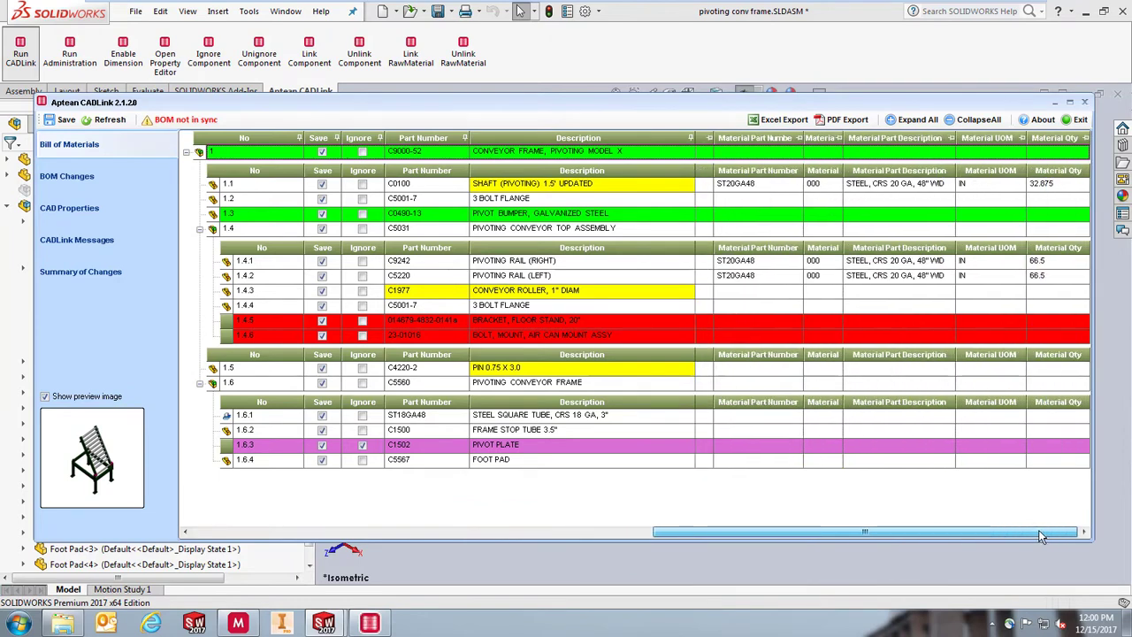
pyautogui.doubleClick(799, 292)
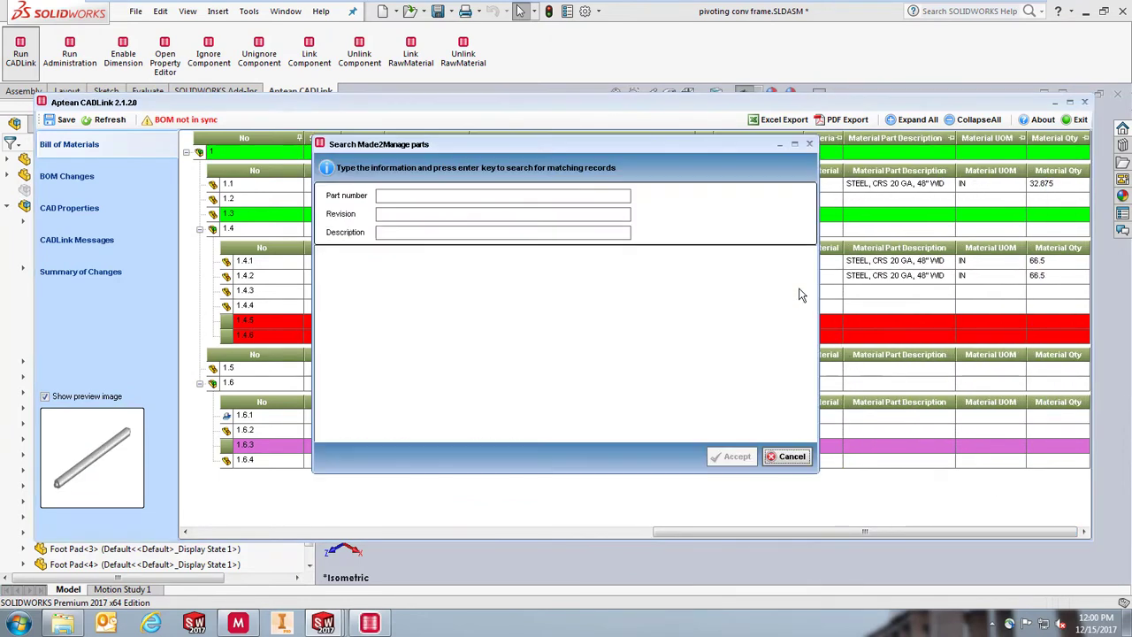
pyautogui.click(585, 233)
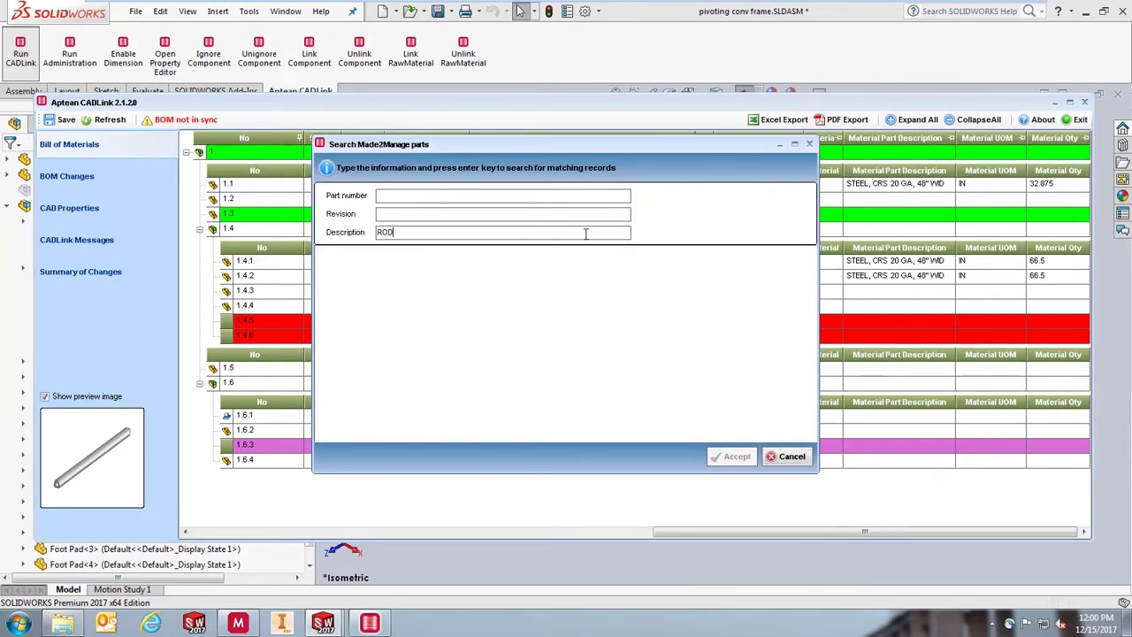
pyautogui.write('ROD')
pyautogui.press('Return')
pyautogui.doubleClick(584, 292)
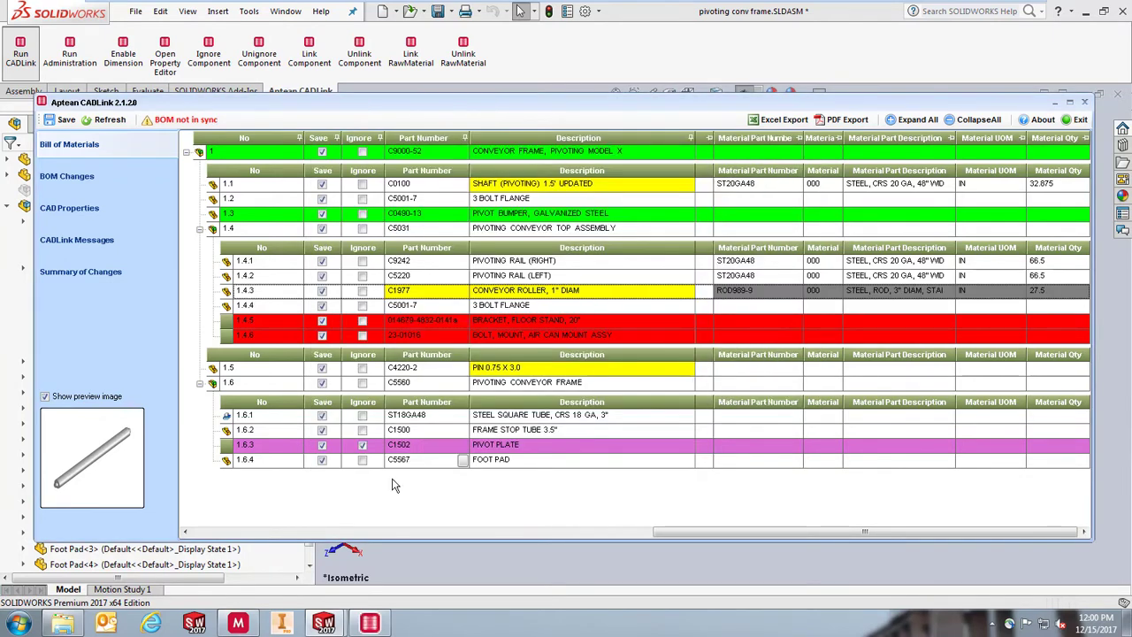
pyautogui.click(231, 532)
pyautogui.click(198, 532)
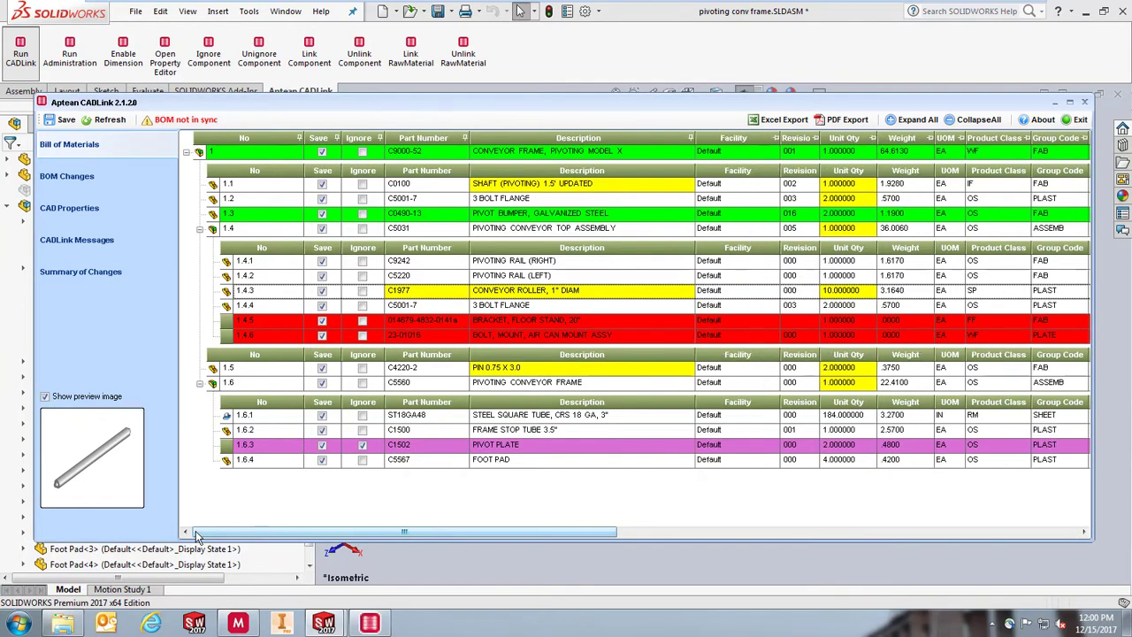
# Compare the differing ERP and CAD descriptions, and apply PIN 0.75 X 3.0 EXTENDED to BOM line 1.5
pyautogui.moveTo(650, 191)
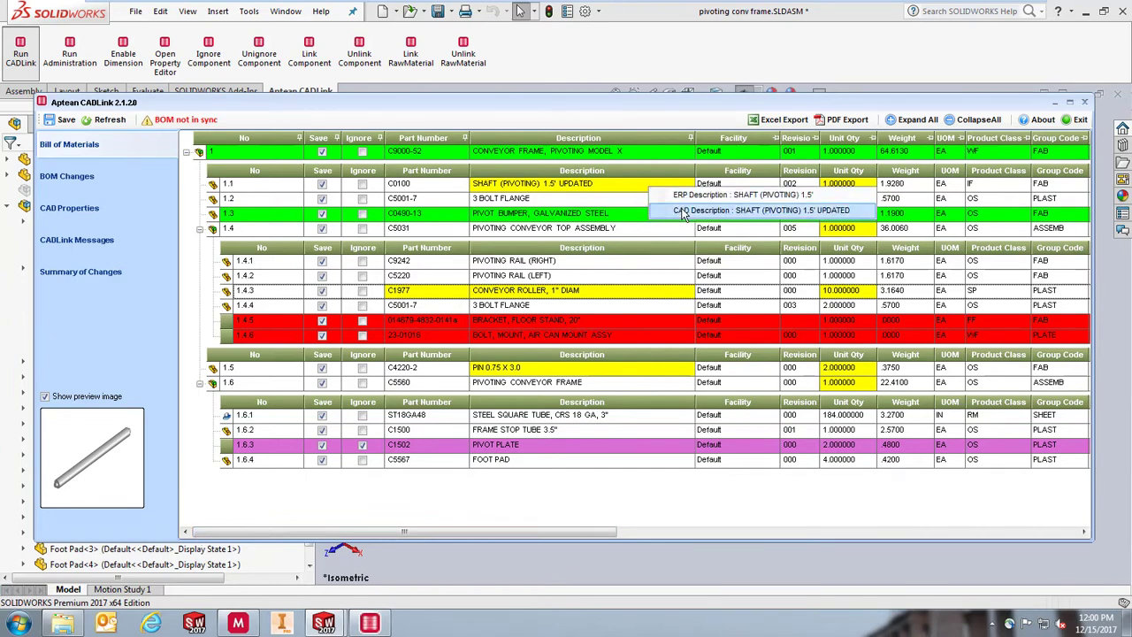
pyautogui.moveTo(669, 294)
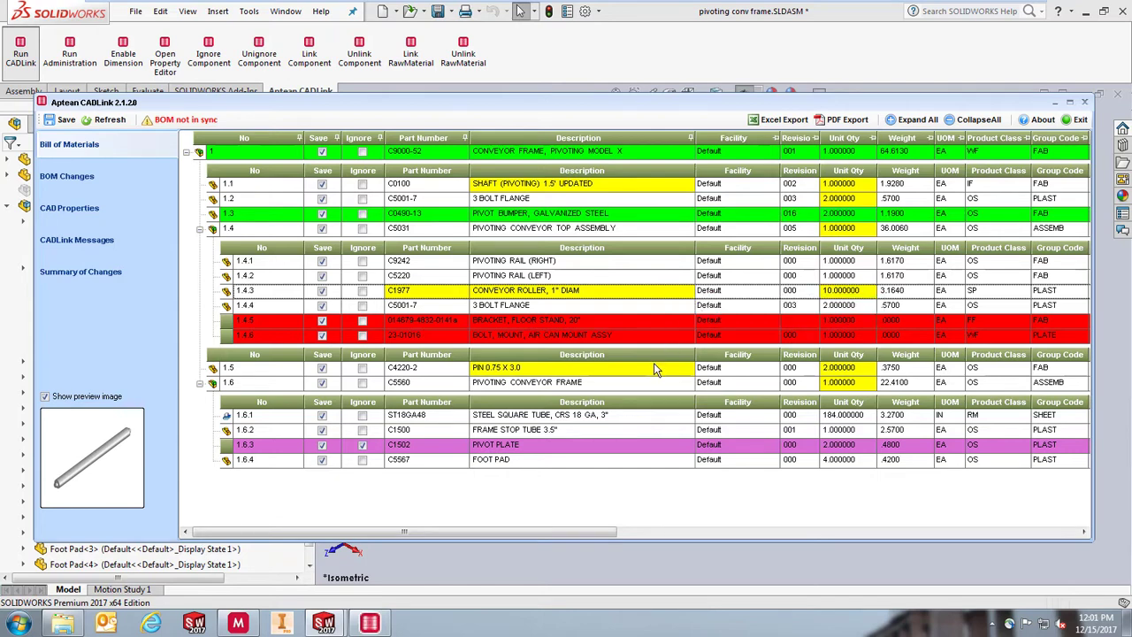
pyautogui.moveTo(654, 363)
pyautogui.click(691, 372)
# Change the description of foot pad C5567 to FOOT PAD NEW VERSION
pyautogui.click(621, 461)
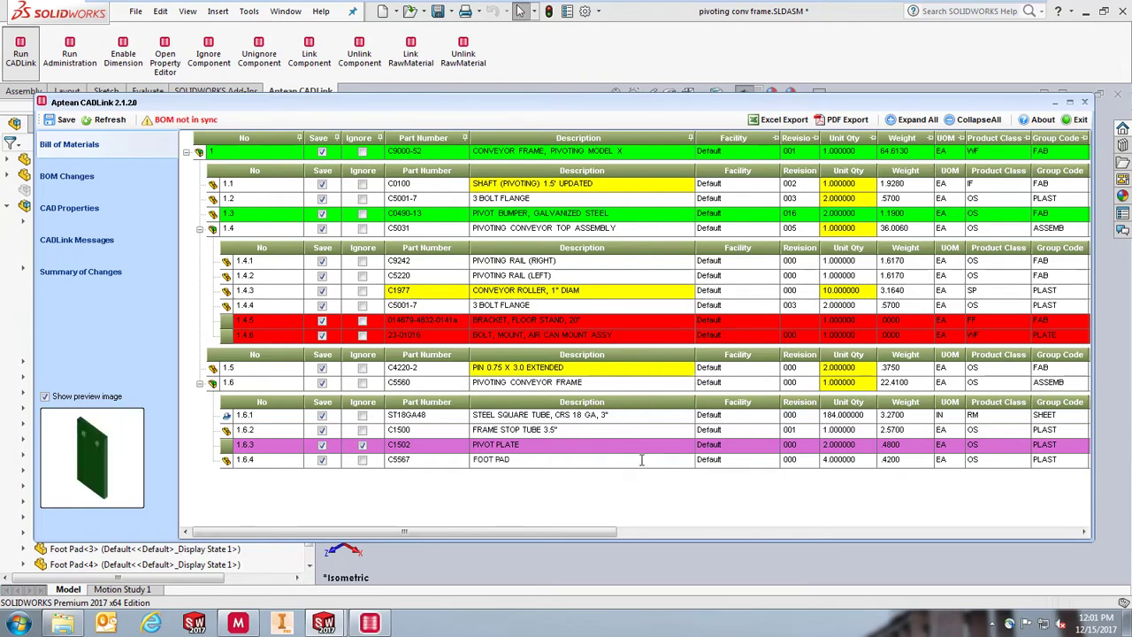
pyautogui.write('NEW VERSION')
pyautogui.press('Tab')
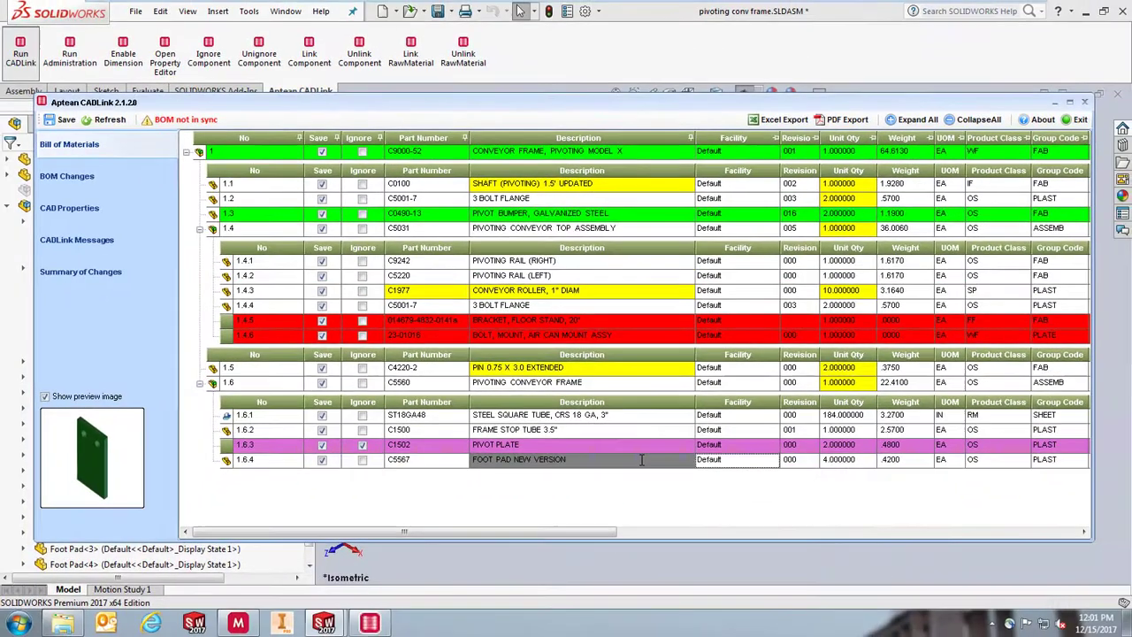
pyautogui.click(387, 449)
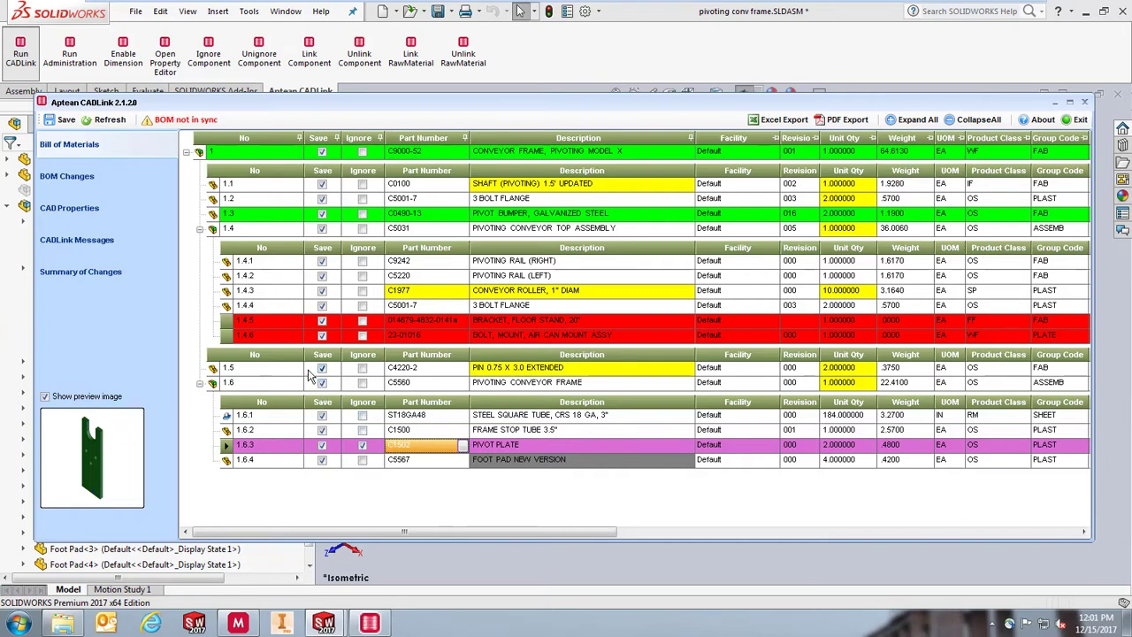
# Add a sub-level part under the top assembly, using P20300, PAINT, POWDER COAT, WHITE, with a unit quantity of .255
pyautogui.rightClick(204, 153)
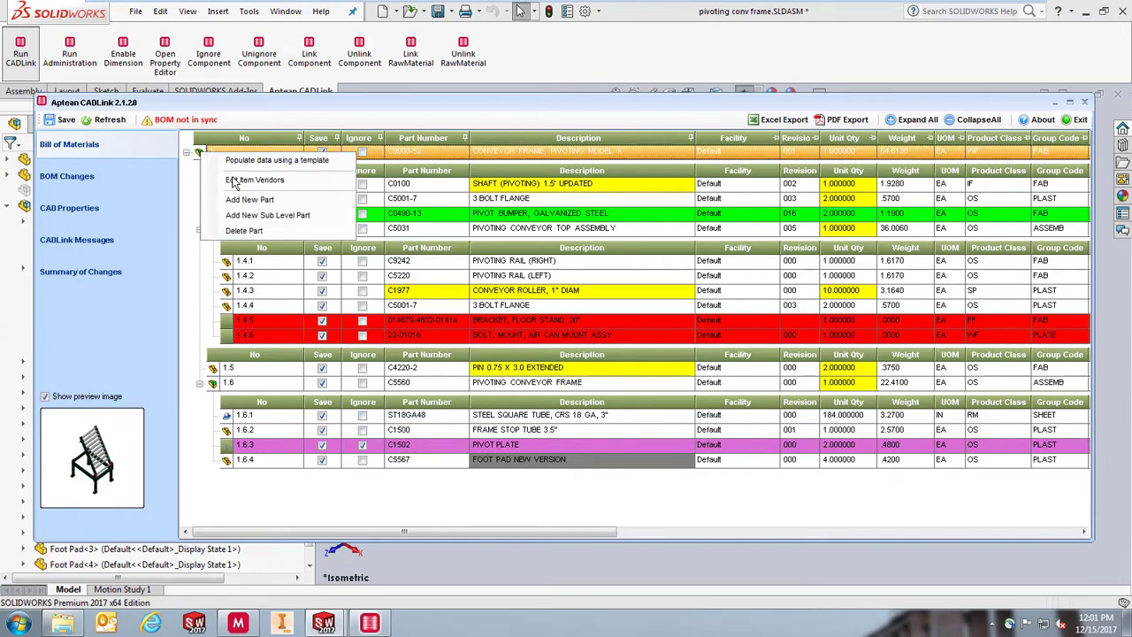
pyautogui.click(258, 216)
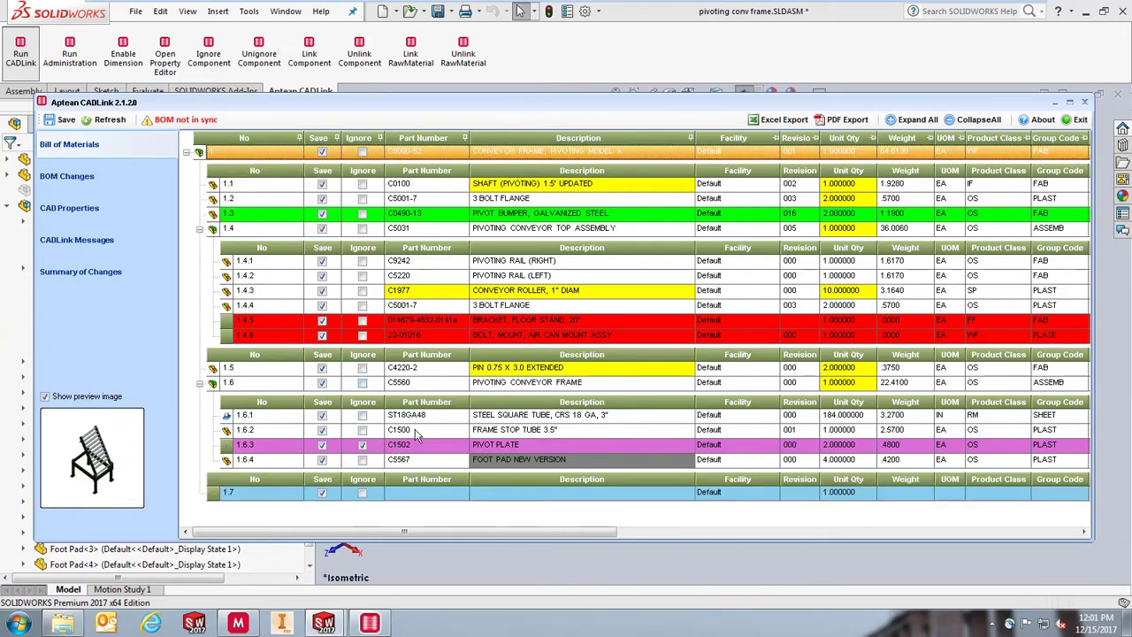
pyautogui.click(462, 492)
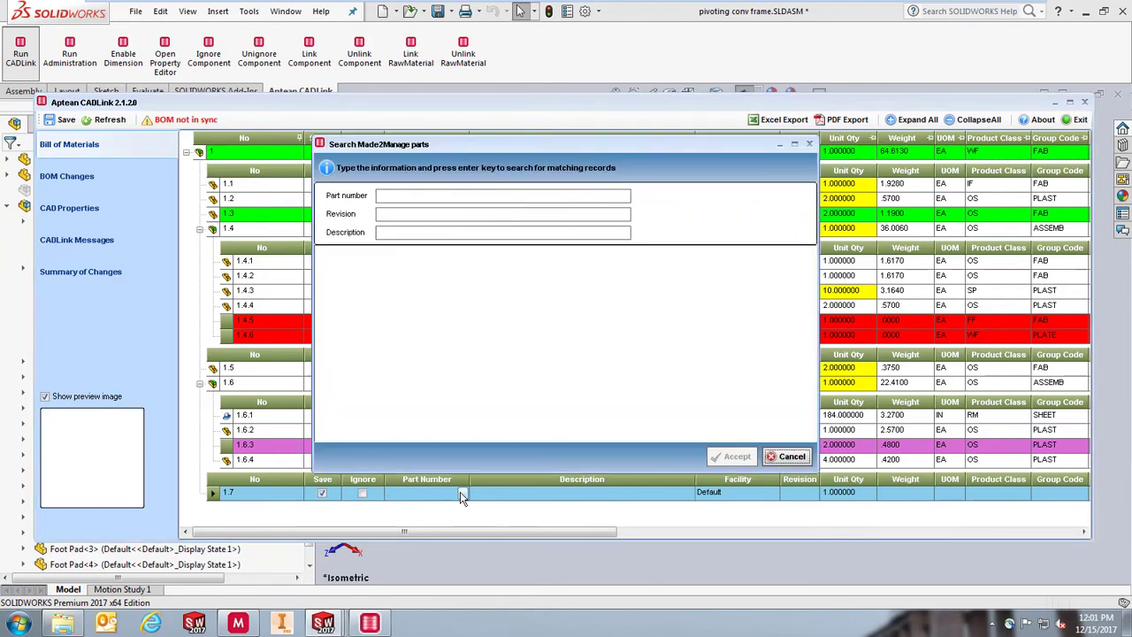
pyautogui.click(402, 231)
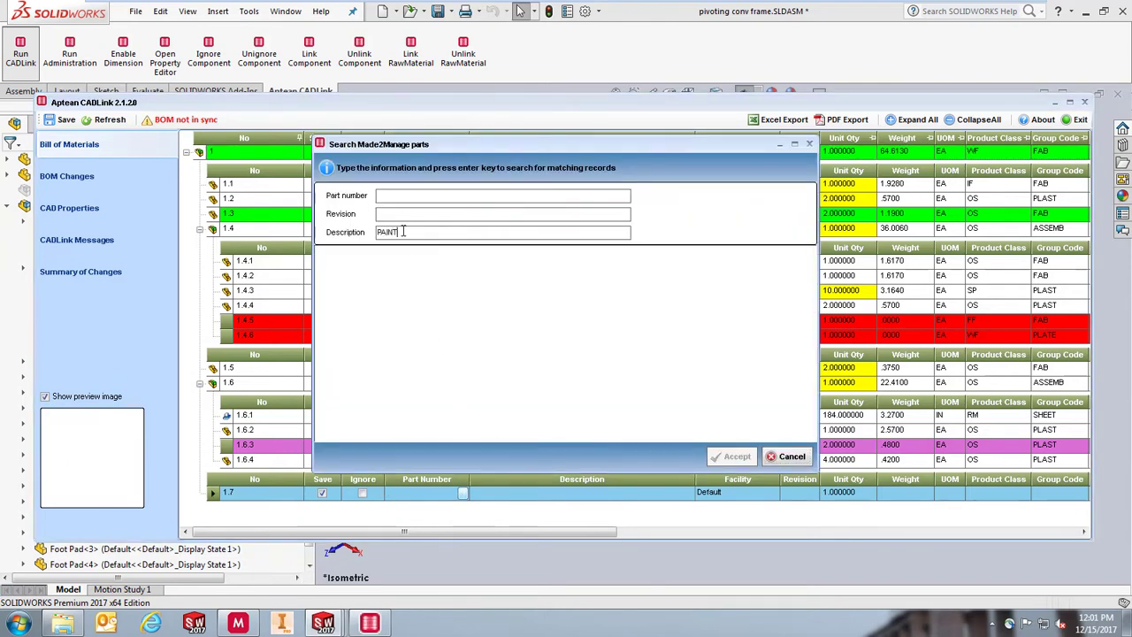
pyautogui.write('PAINT')
pyautogui.press('Return')
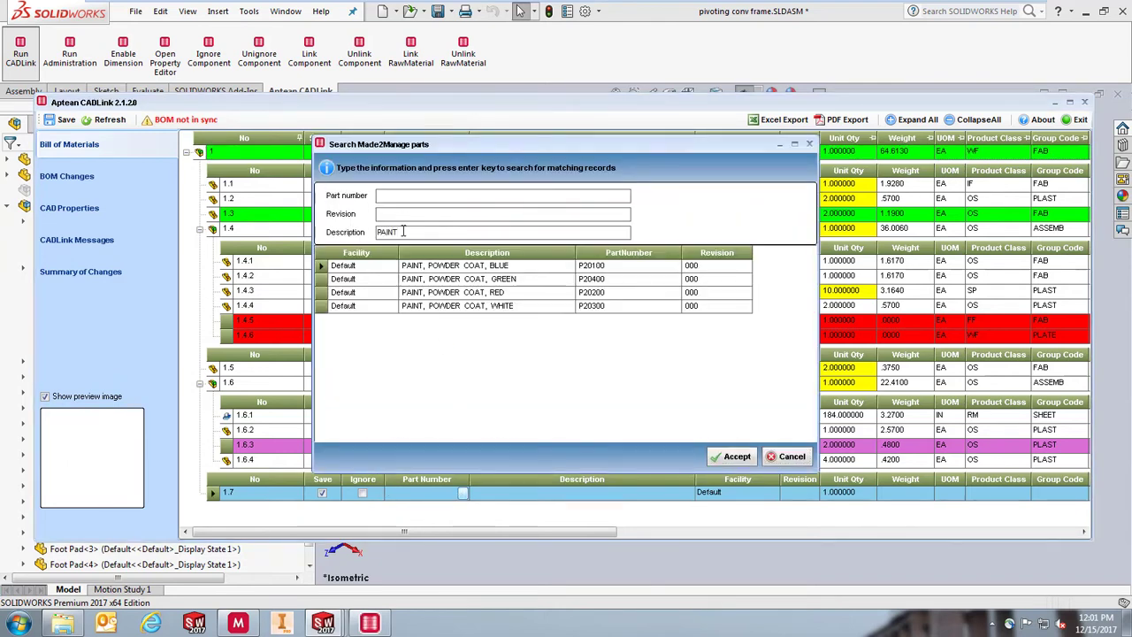
pyautogui.doubleClick(488, 304)
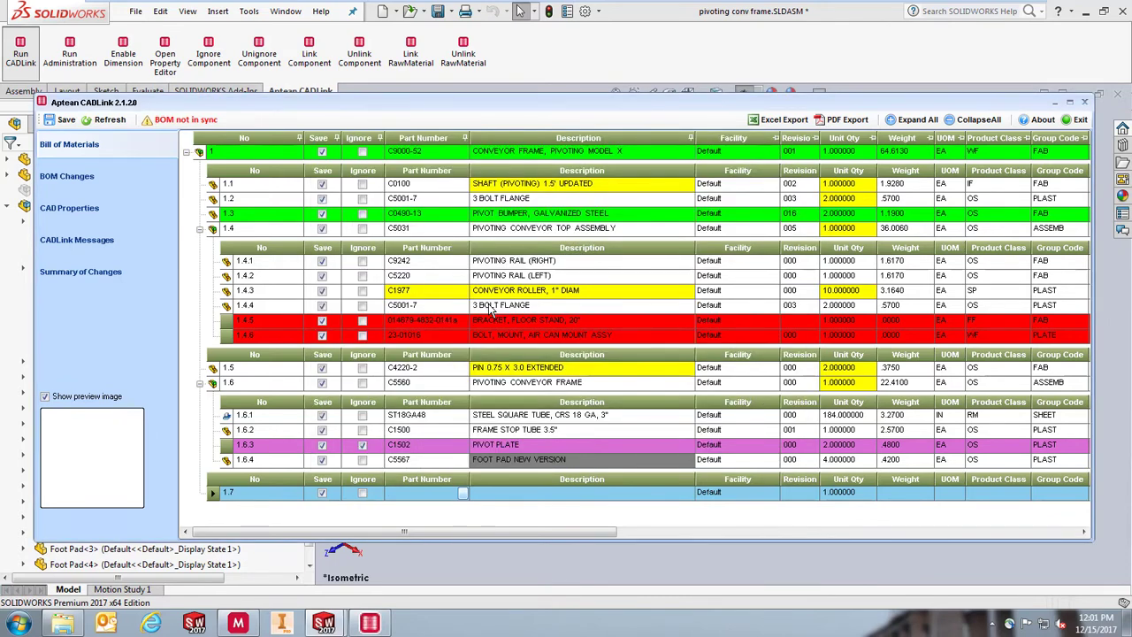
pyautogui.click(858, 492)
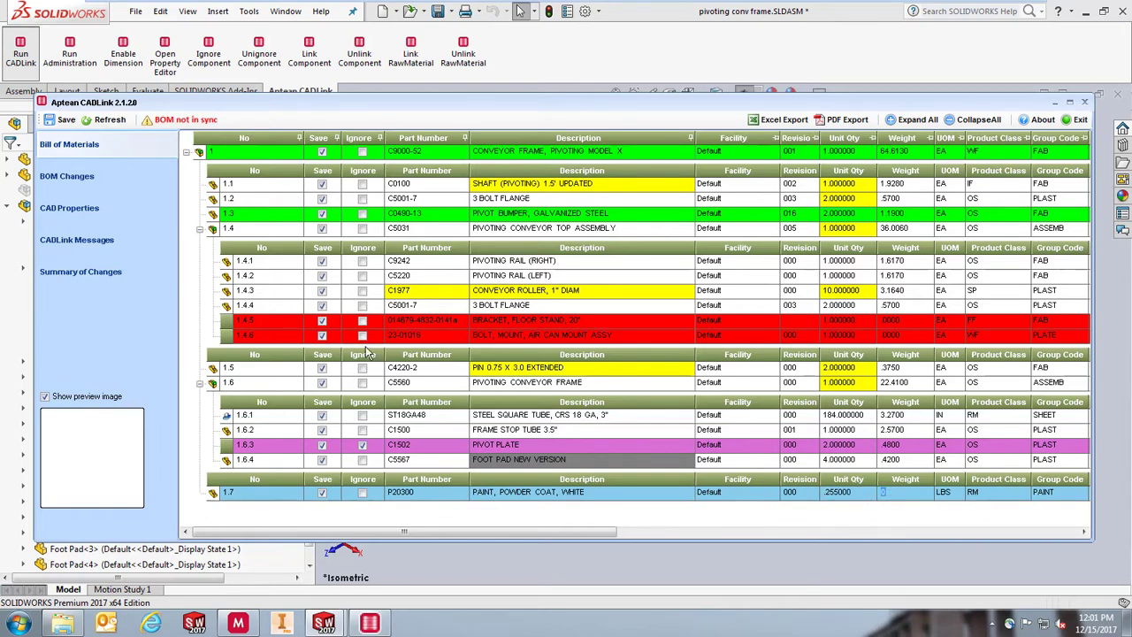
pyautogui.click(229, 304)
pyautogui.rightClick(229, 305)
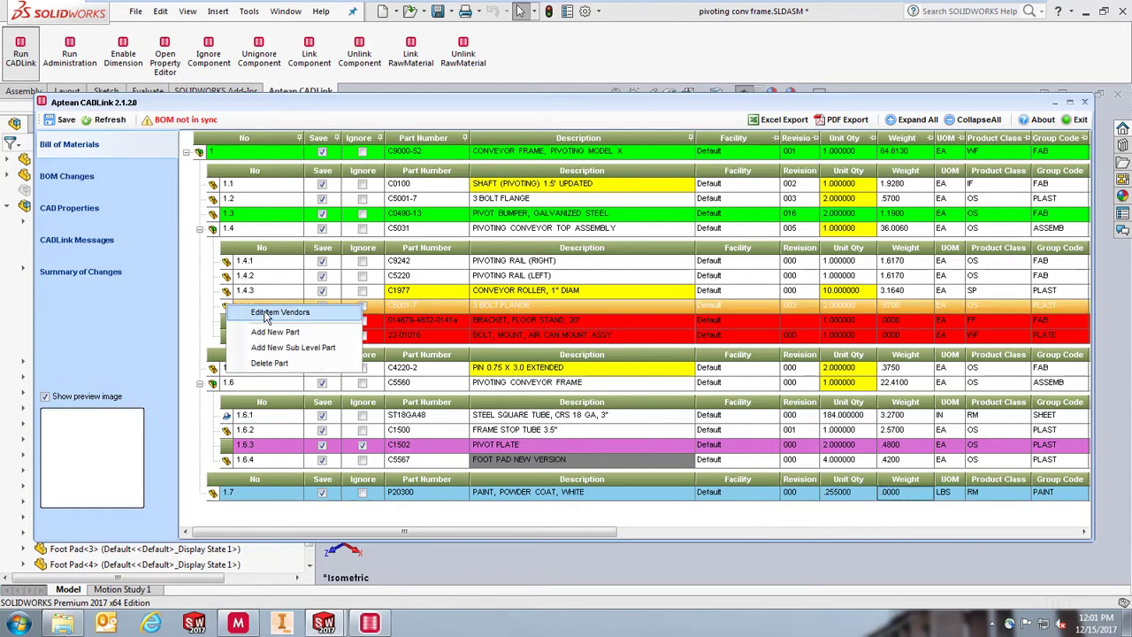
pyautogui.click(270, 310)
pyautogui.click(228, 253)
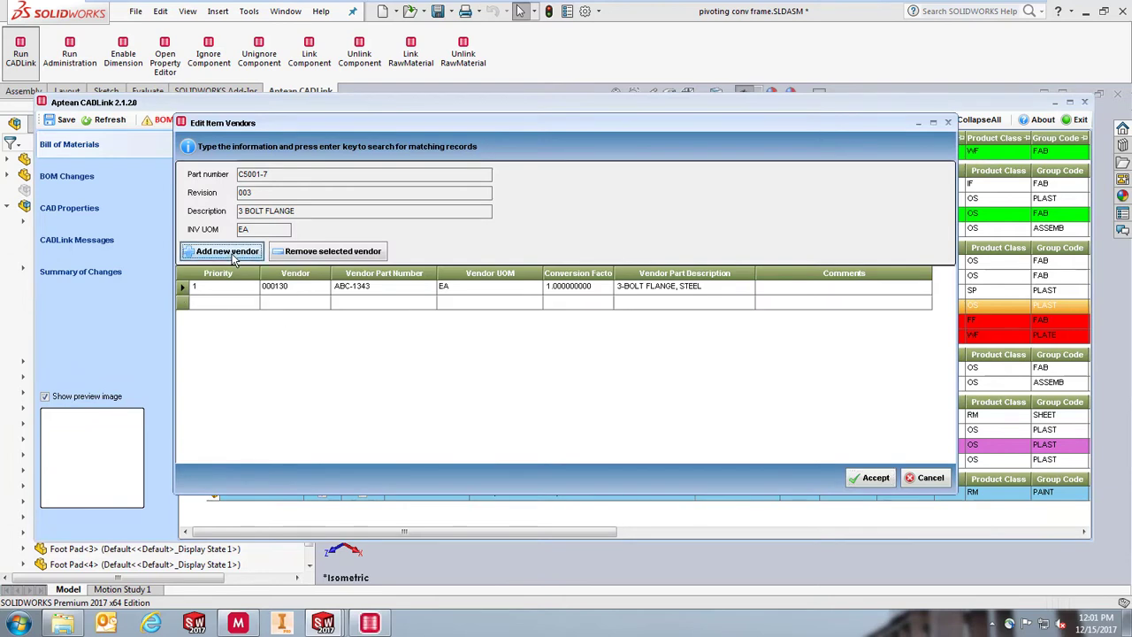
pyautogui.click(234, 303)
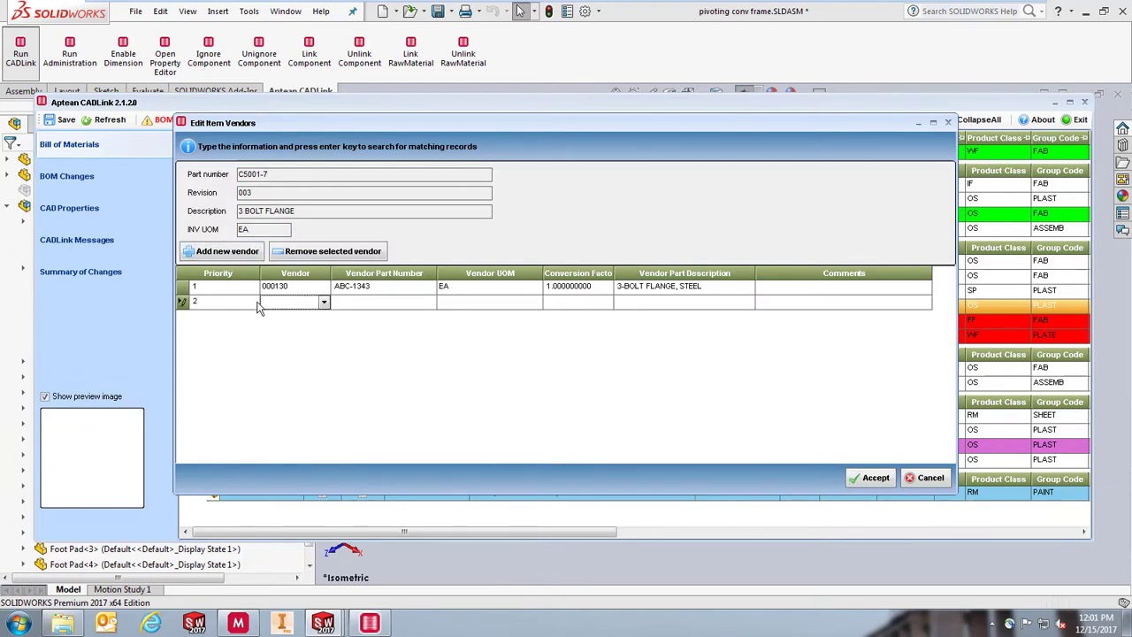
pyautogui.click(259, 303)
pyautogui.click(288, 367)
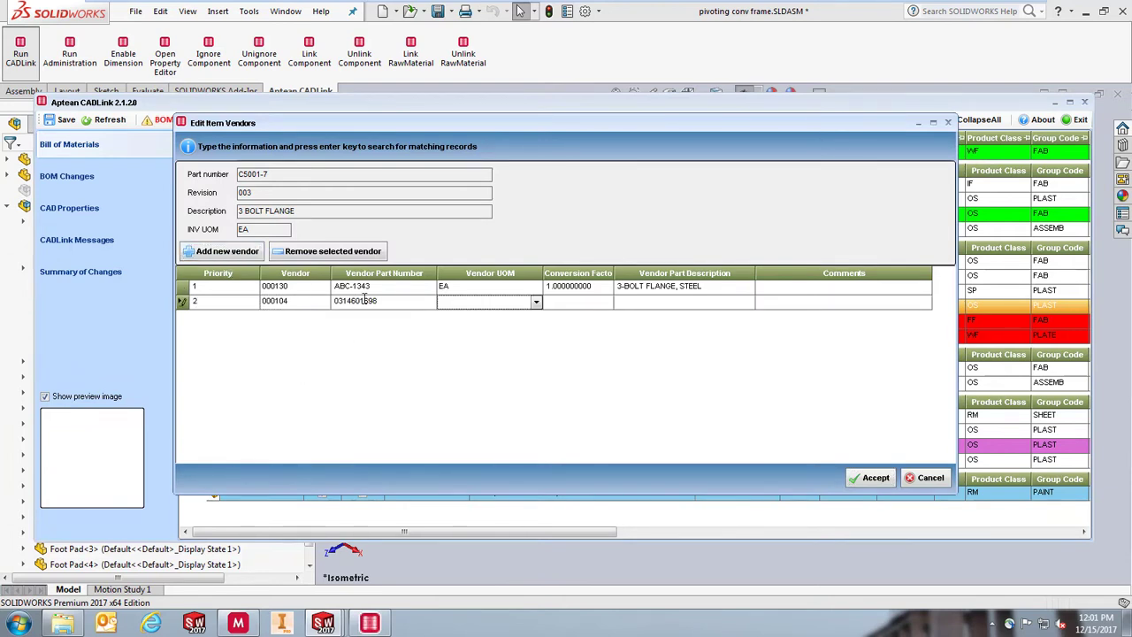
# Set the second vendor's UOM to EA, conversion factor to 1 and part description to 3-BOLD STAINLESS STEEL FLANG, and accept the vendor list
pyautogui.write('EA')
pyautogui.press('Tab')
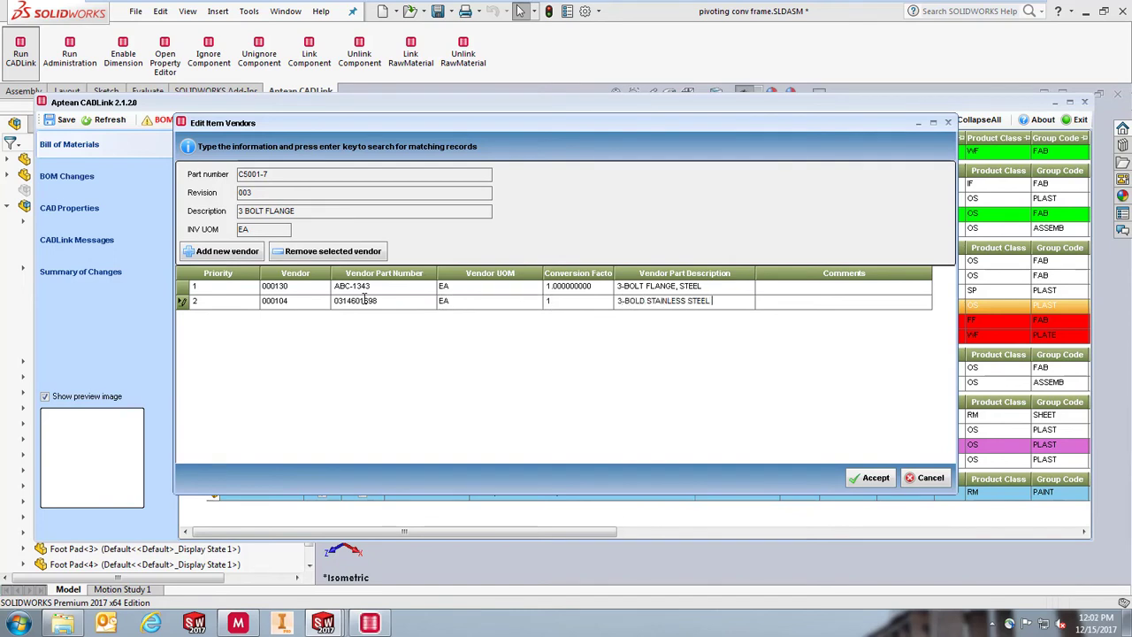
pyautogui.write('E')
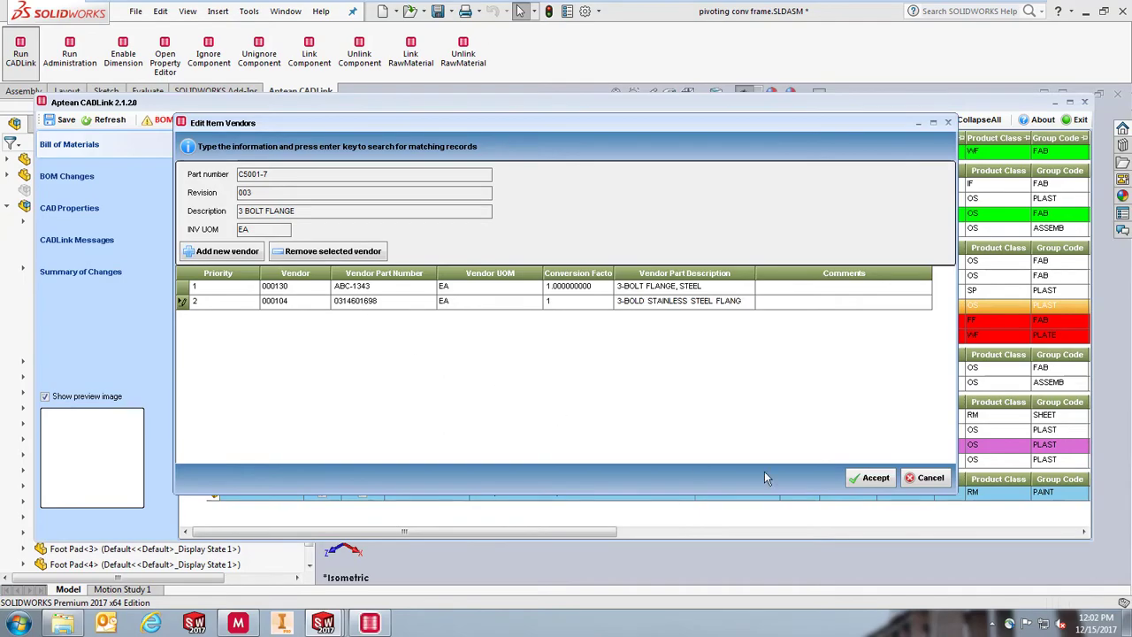
pyautogui.click(870, 478)
# Review the pending BOM changes and save the bill of materials to M2M
pyautogui.click(110, 180)
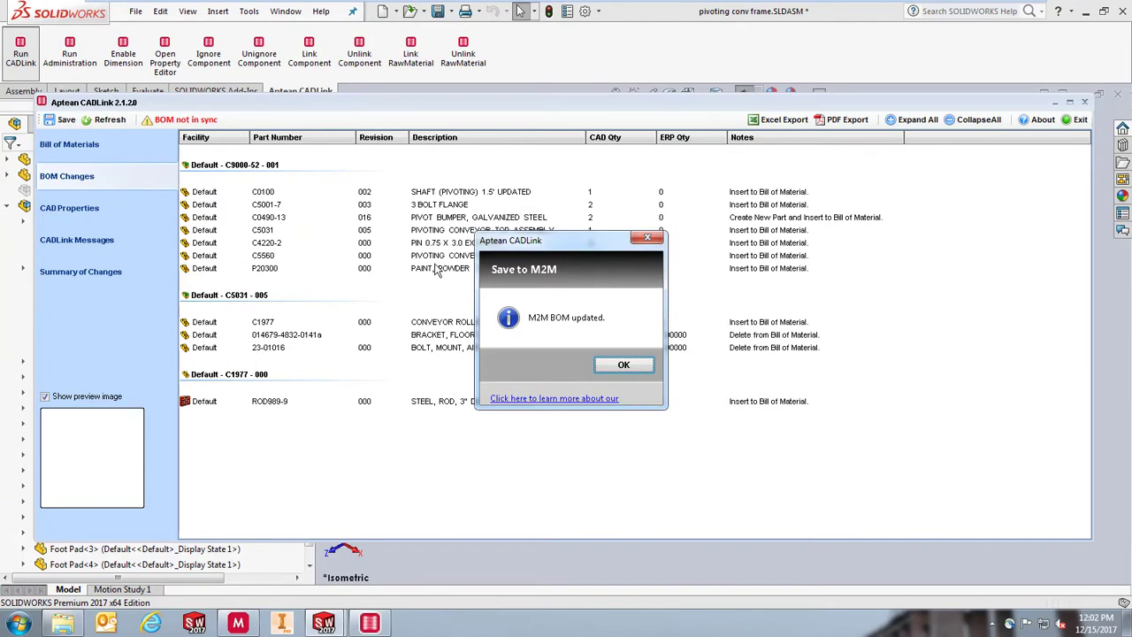
pyautogui.click(617, 368)
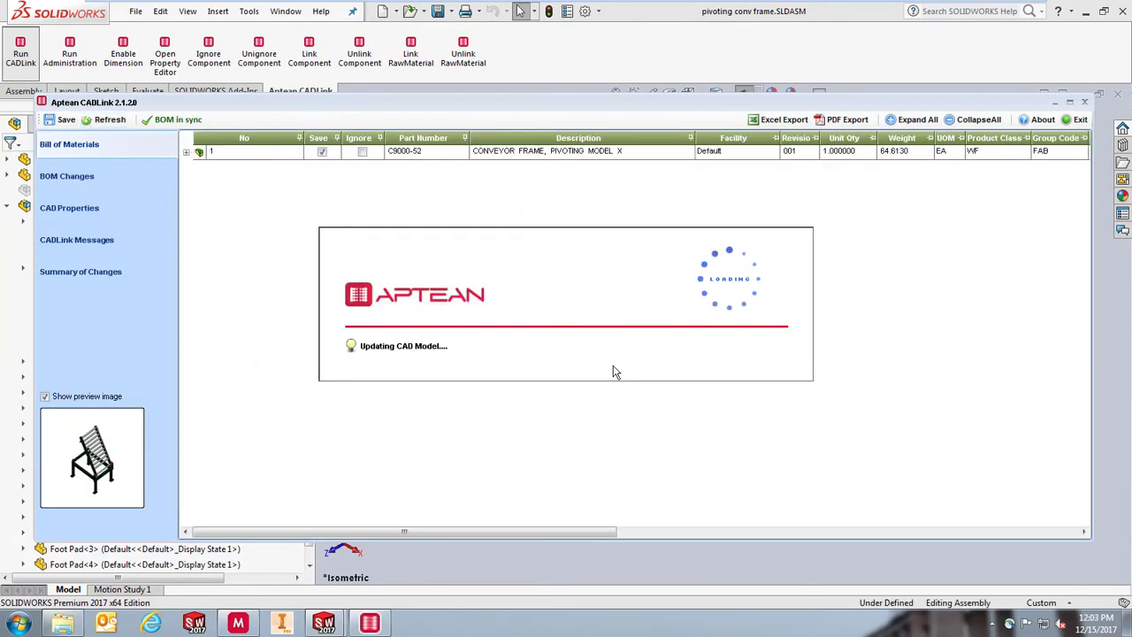
pyautogui.click(616, 368)
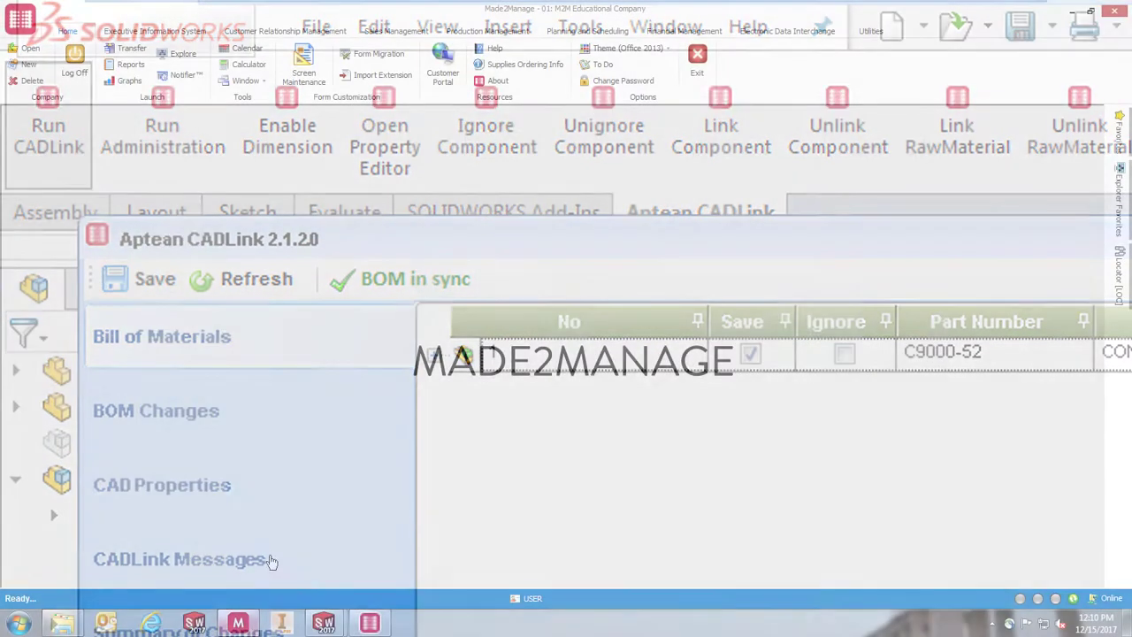
# Switch to Made2Manage and open the Standard BOMs form with the mnemonic BOM
pyautogui.click(129, 55)
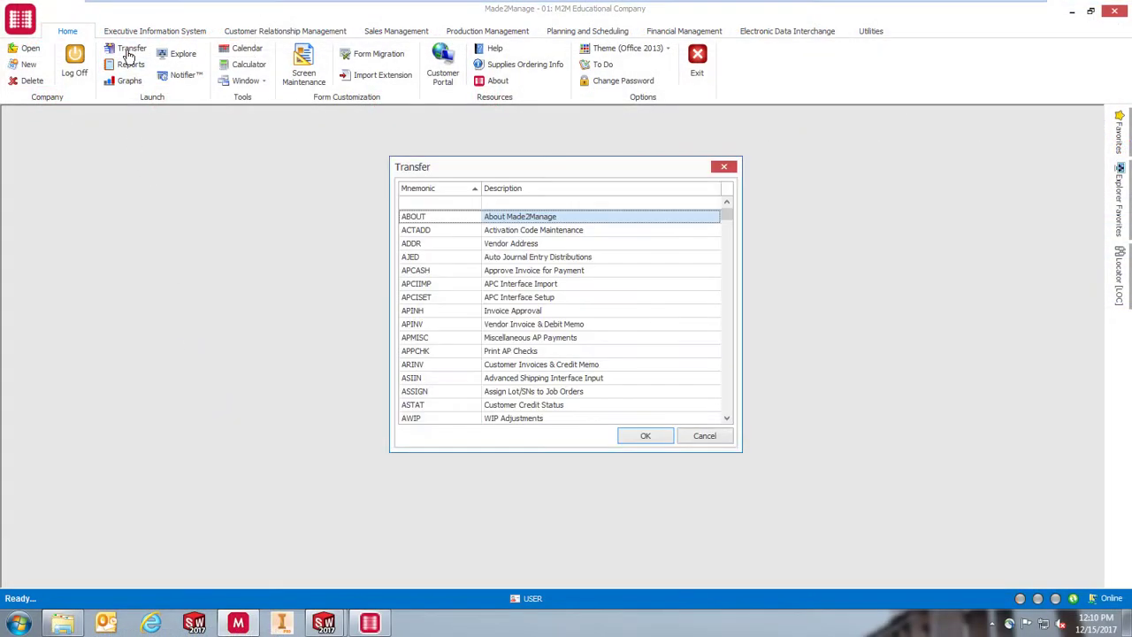
pyautogui.write('bom')
pyautogui.press('Return')
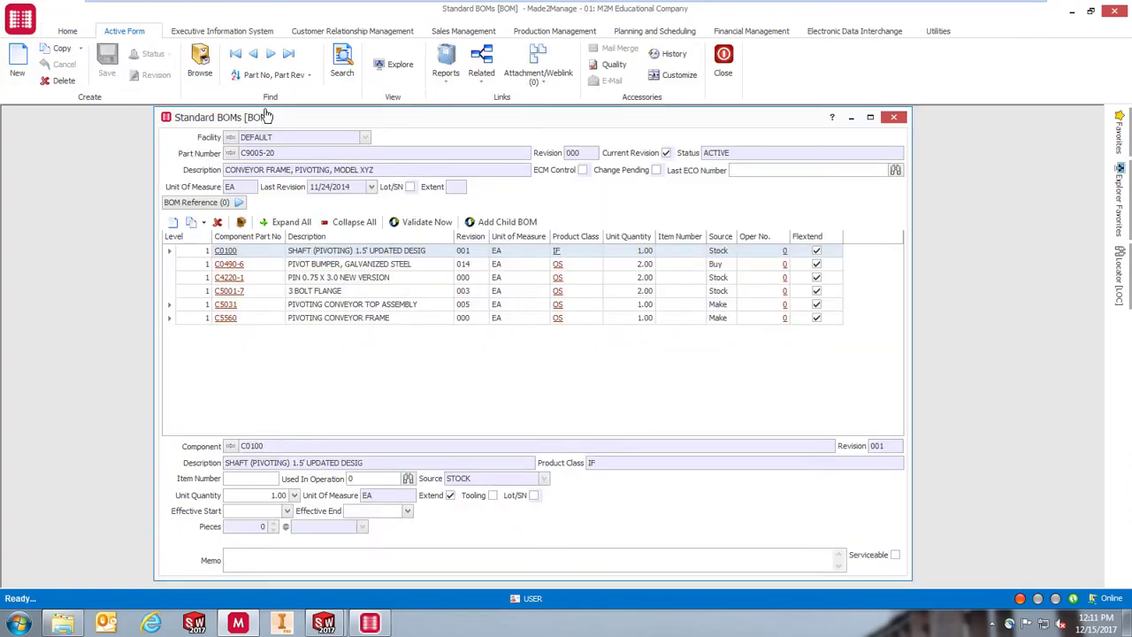
# Search the standard BOMs for part C9000-52 and expand all of its component levels
pyautogui.click(341, 62)
pyautogui.press('Tab')
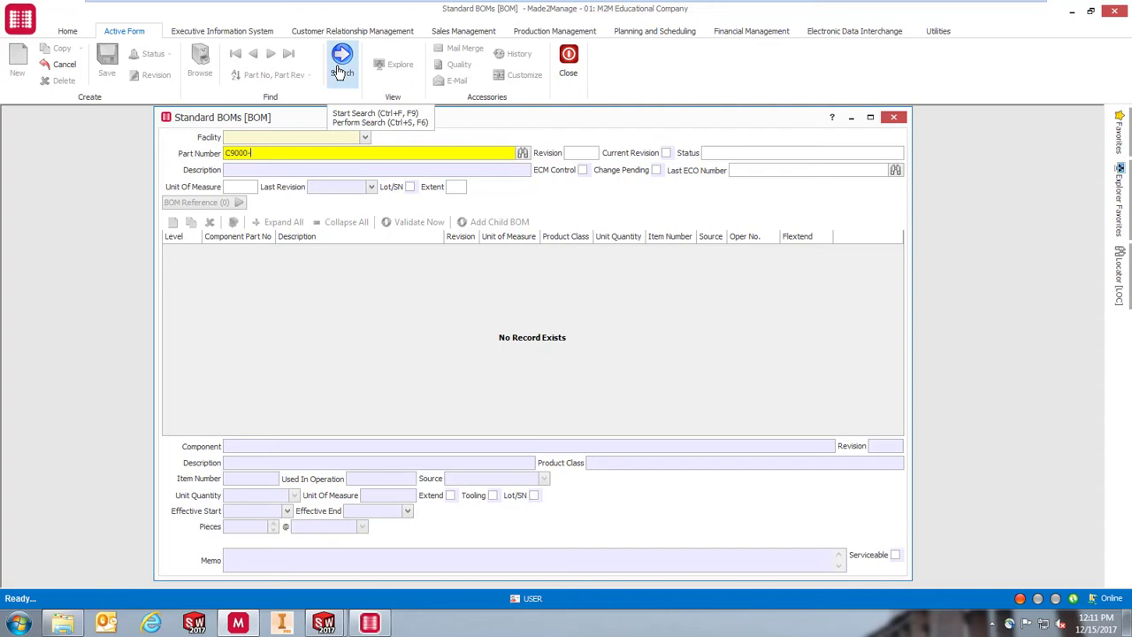
pyautogui.write('C9000-52')
pyautogui.click(341, 64)
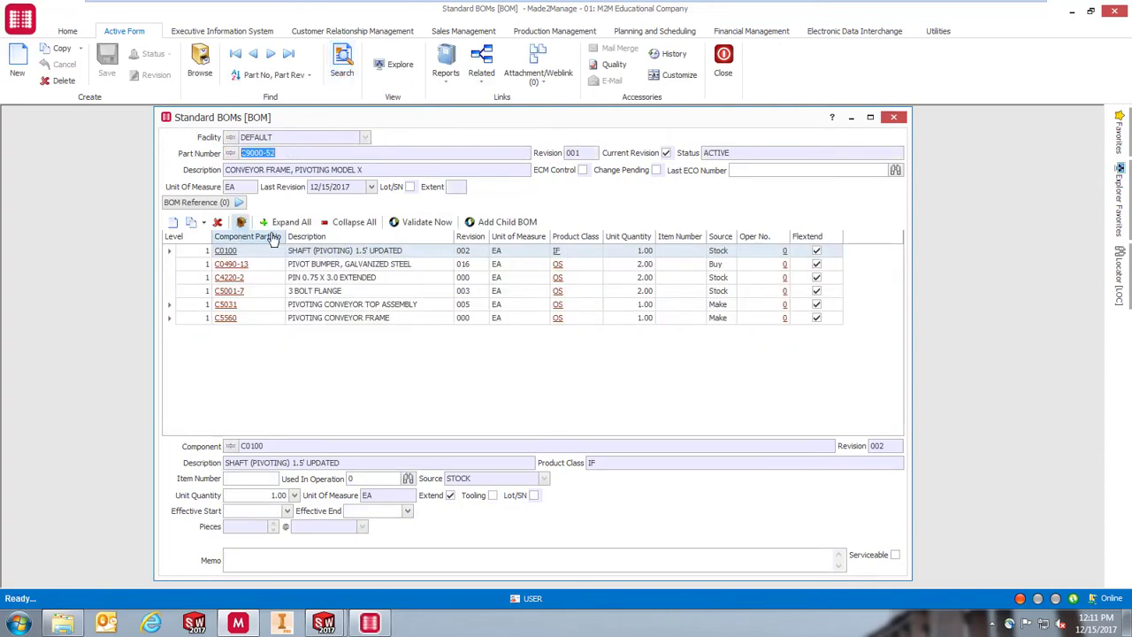
pyautogui.click(287, 222)
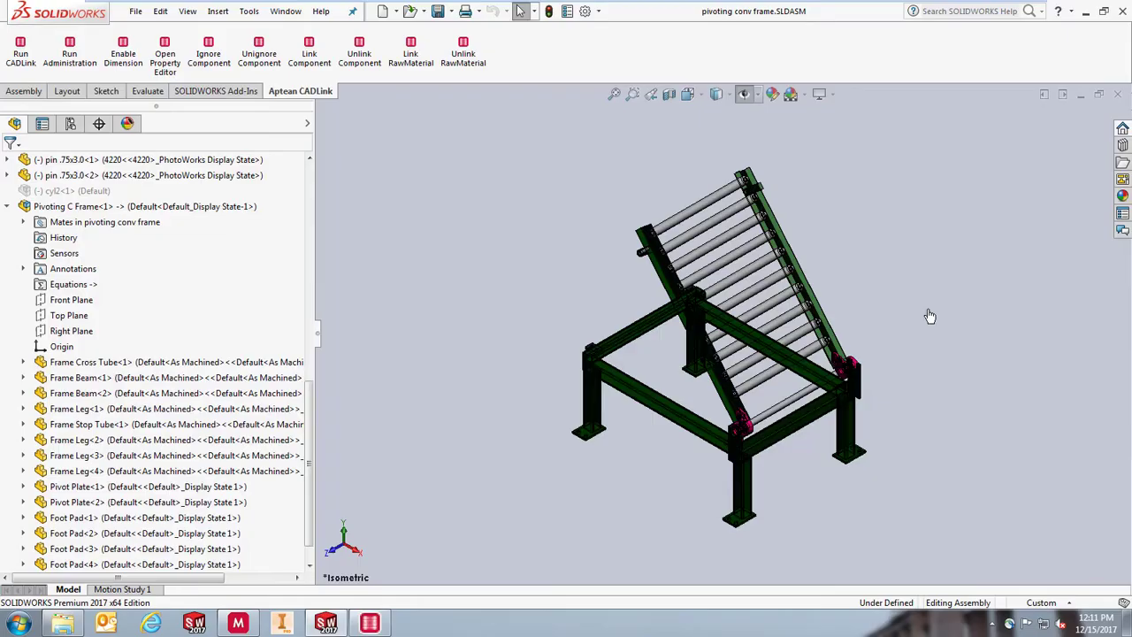
# Switch to SOLIDWORKS and set the length of the frame beam below the conveyor's pivot end to 45 in, rebuilding the assembly
pyautogui.doubleClick(752, 438)
pyautogui.click(790, 458)
pyautogui.doubleClick(790, 458)
pyautogui.write('45')
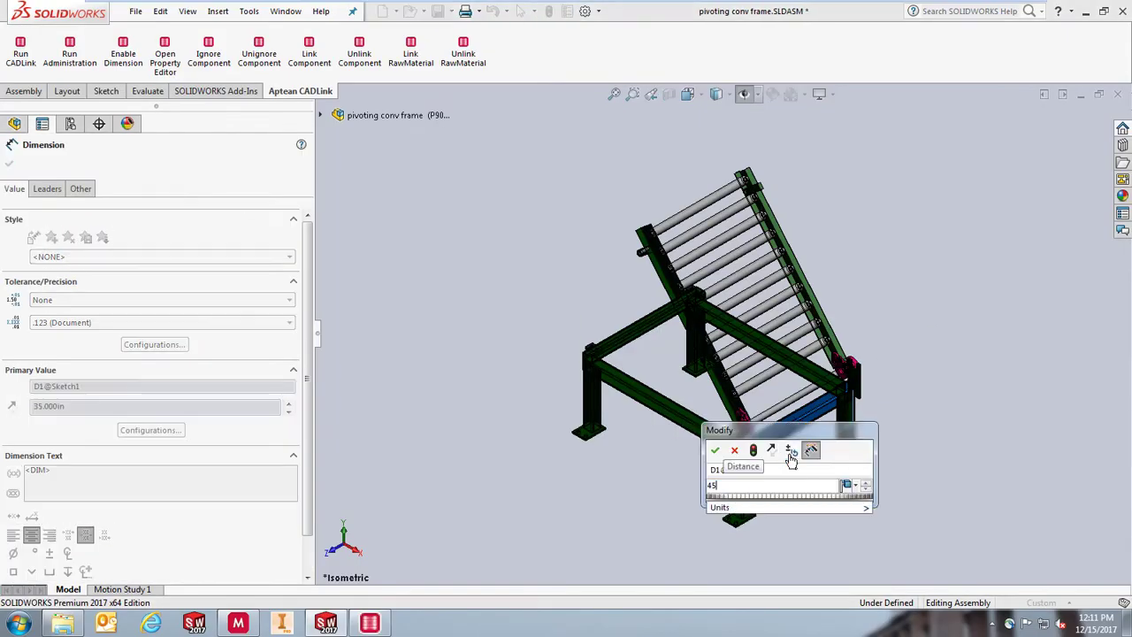
pyautogui.click(753, 450)
pyautogui.click(715, 452)
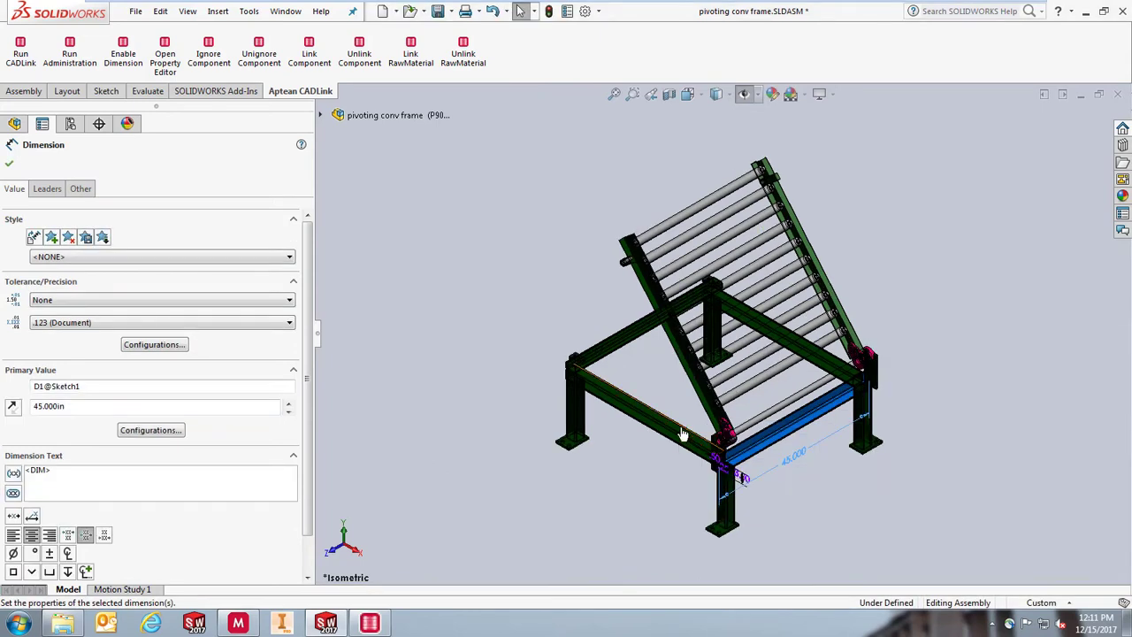
# Set the length of the adjoining side frame beam, running perpendicular to the rollers, to 65 in
pyautogui.press('Escape')
pyautogui.click(670, 429)
pyautogui.doubleClick(641, 458)
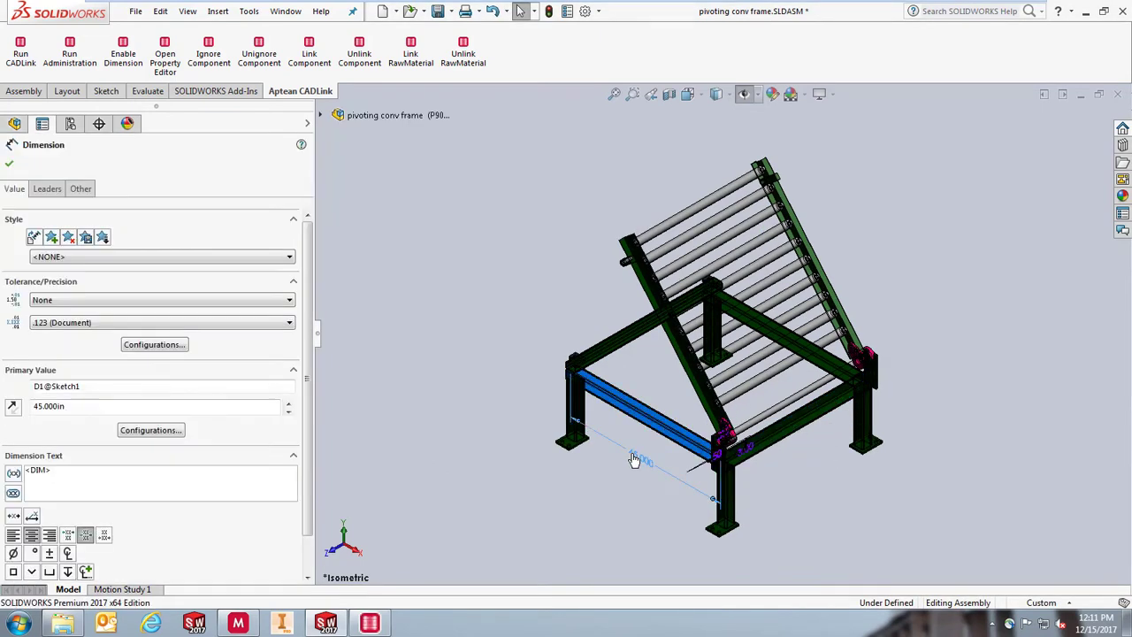
pyautogui.write('65')
pyautogui.click(557, 450)
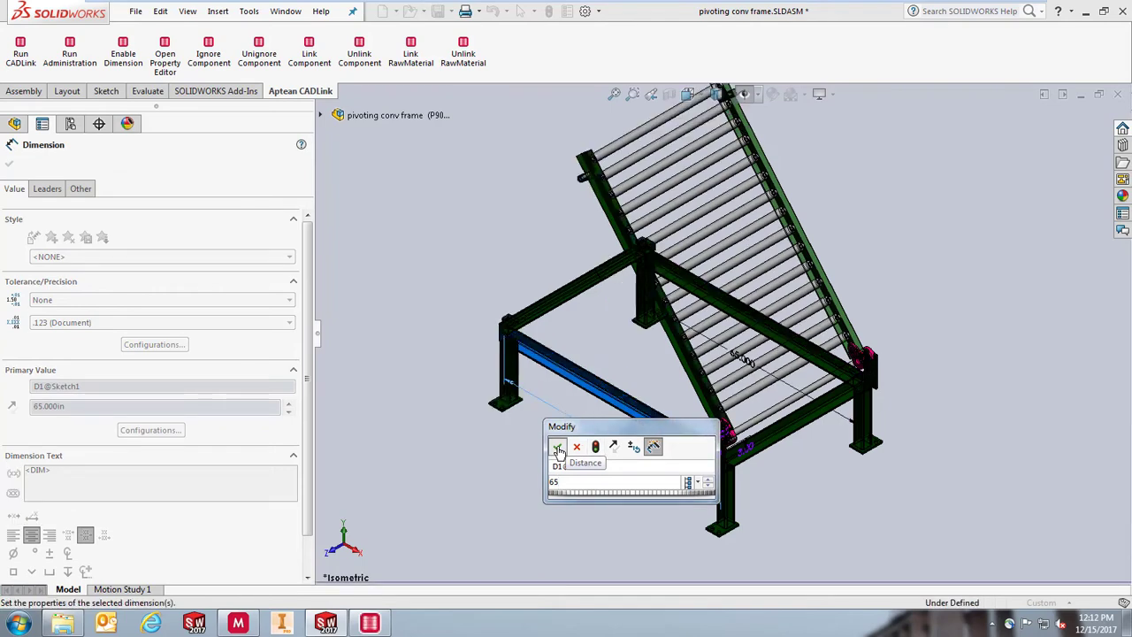
pyautogui.click(7, 166)
# Run CADLink on the Standard BOM and compare the differing ERP and CAD unit quantities and weights
pyautogui.click(20, 53)
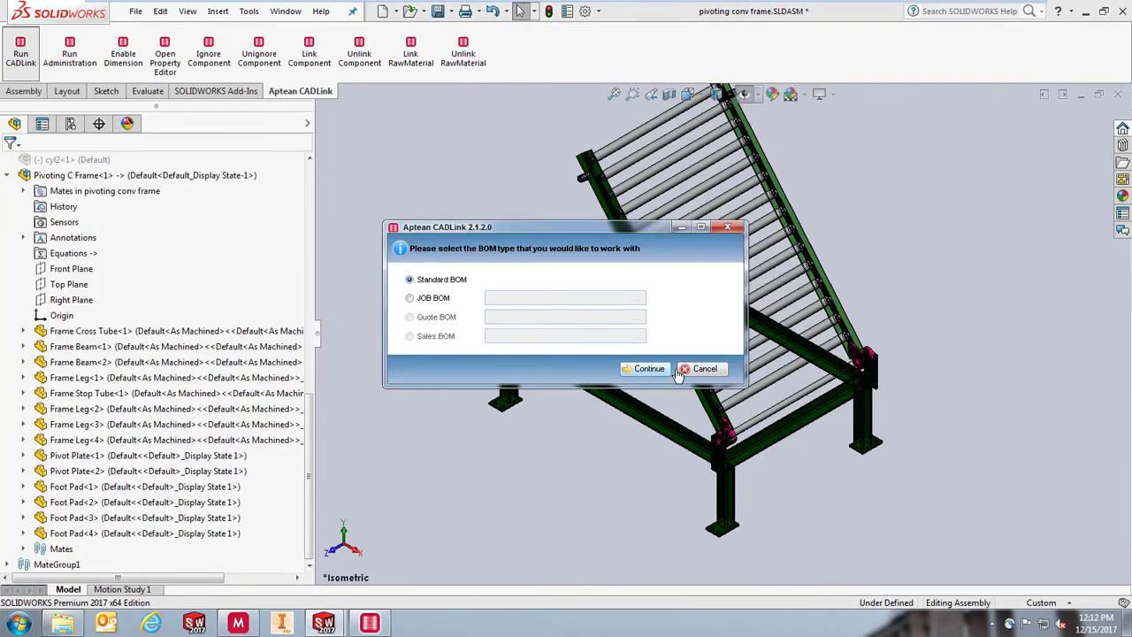
pyautogui.click(646, 368)
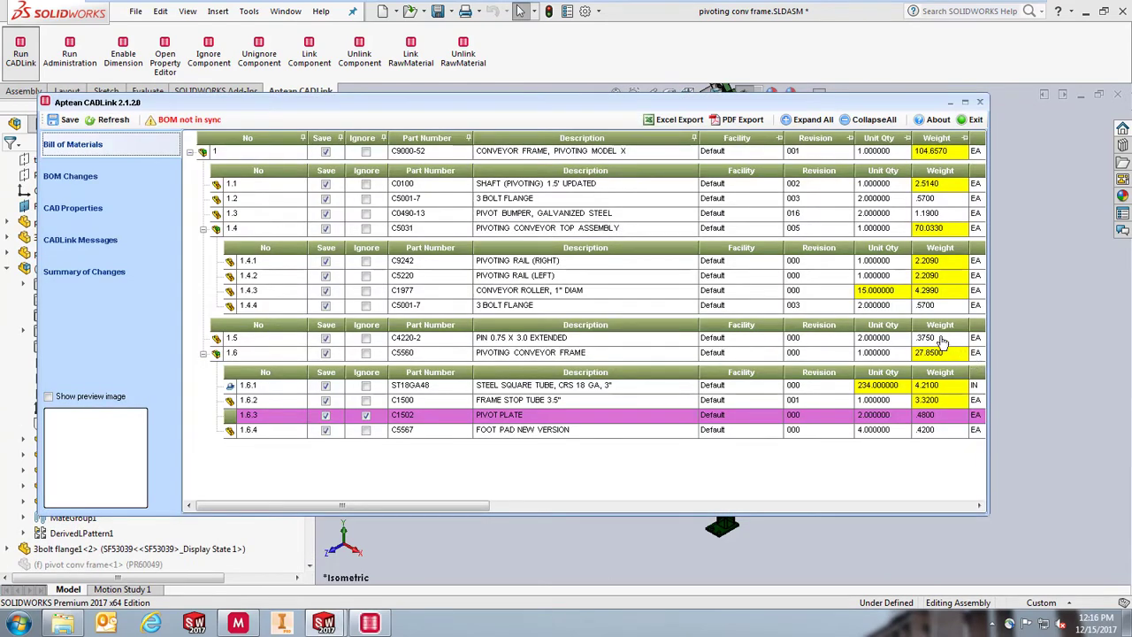
pyautogui.moveTo(905, 294)
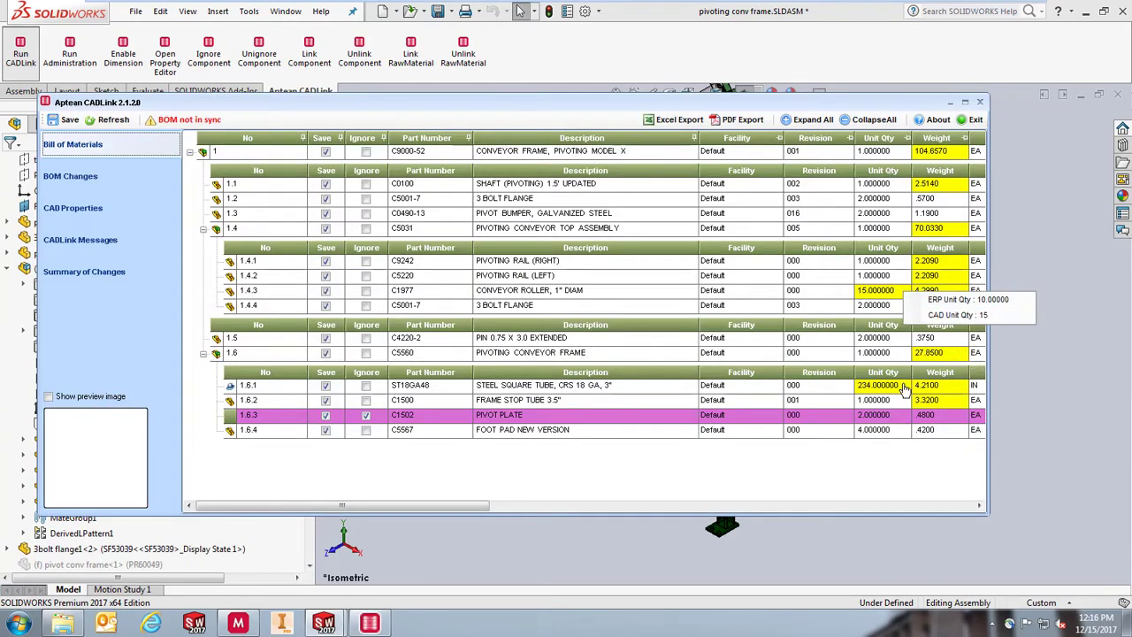
pyautogui.moveTo(903, 391)
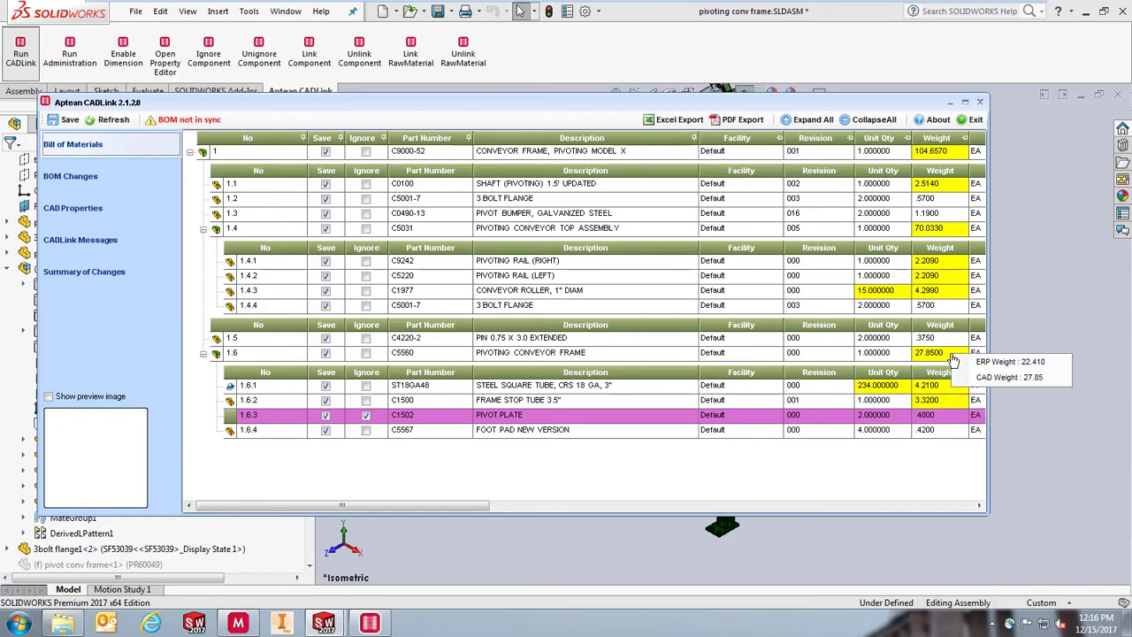
pyautogui.moveTo(954, 294)
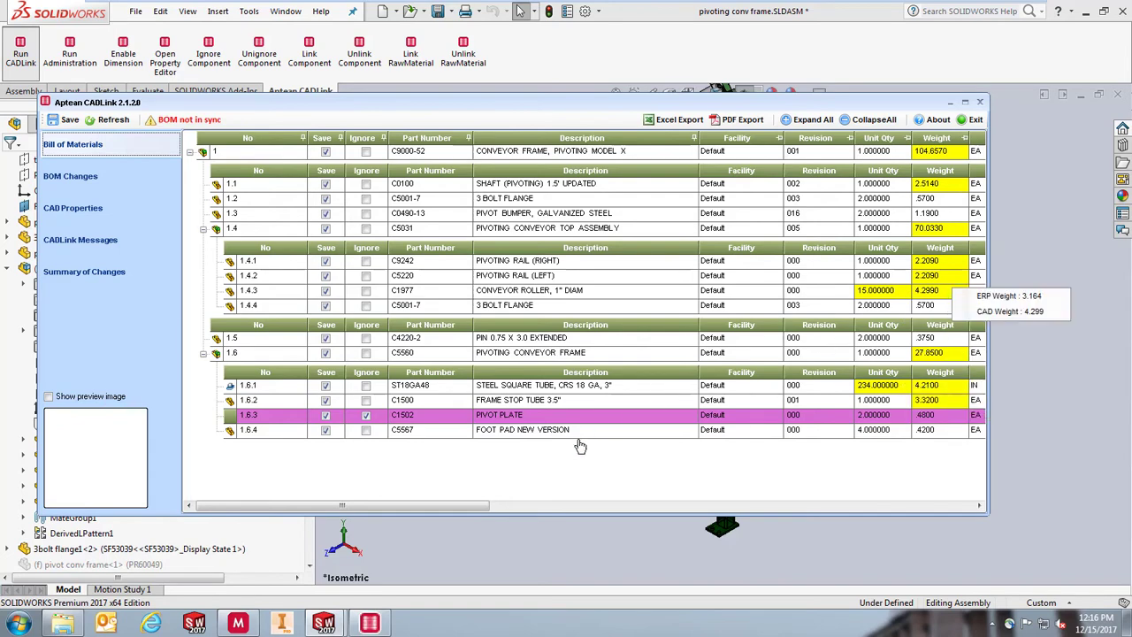
# Compare the ERP and CAD material quantities of the conveyor roller and the pivoting rails
pyautogui.moveTo(462, 506); pyautogui.dragTo(966, 511)
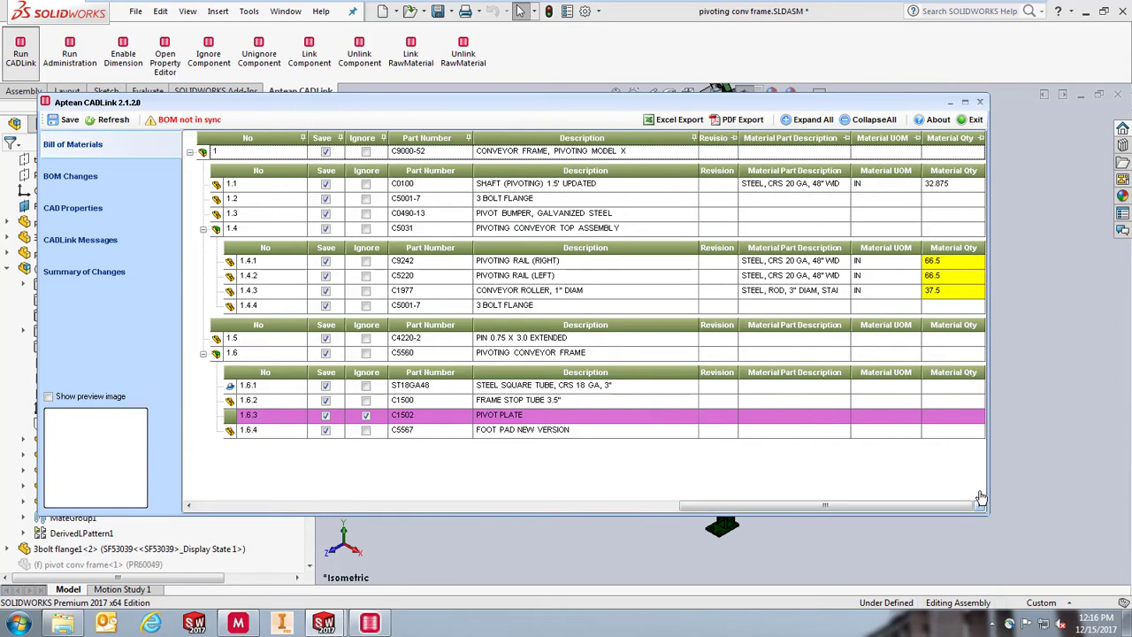
pyautogui.moveTo(975, 303)
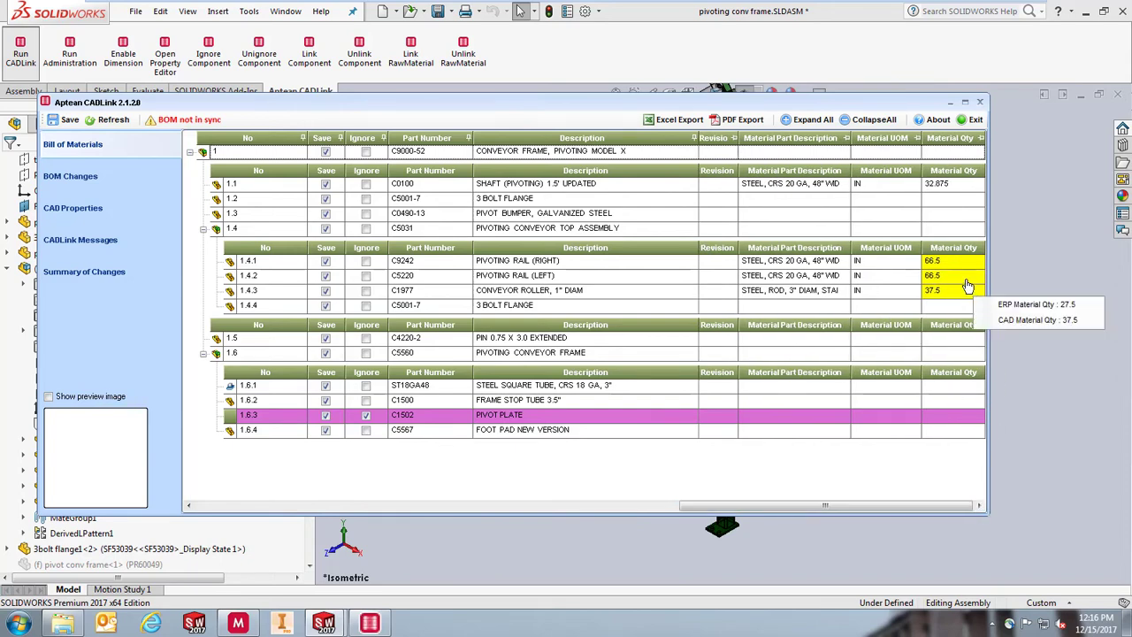
pyautogui.moveTo(968, 281)
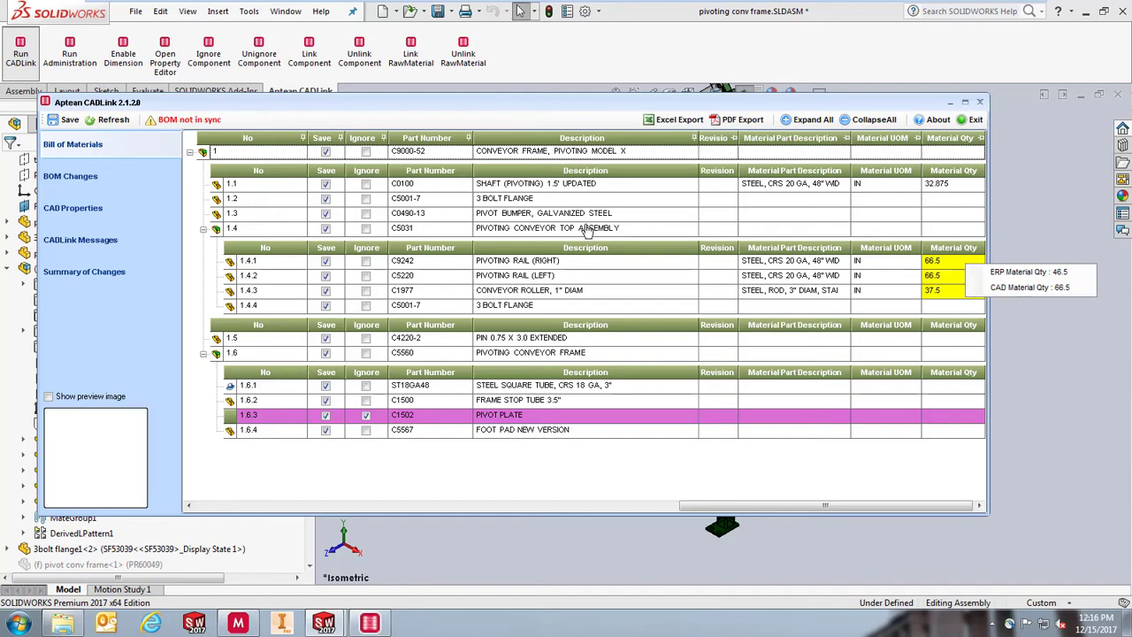
# Review the BOM changes caused by the resized frame and save the updated quantities to M2M
pyautogui.click(112, 177)
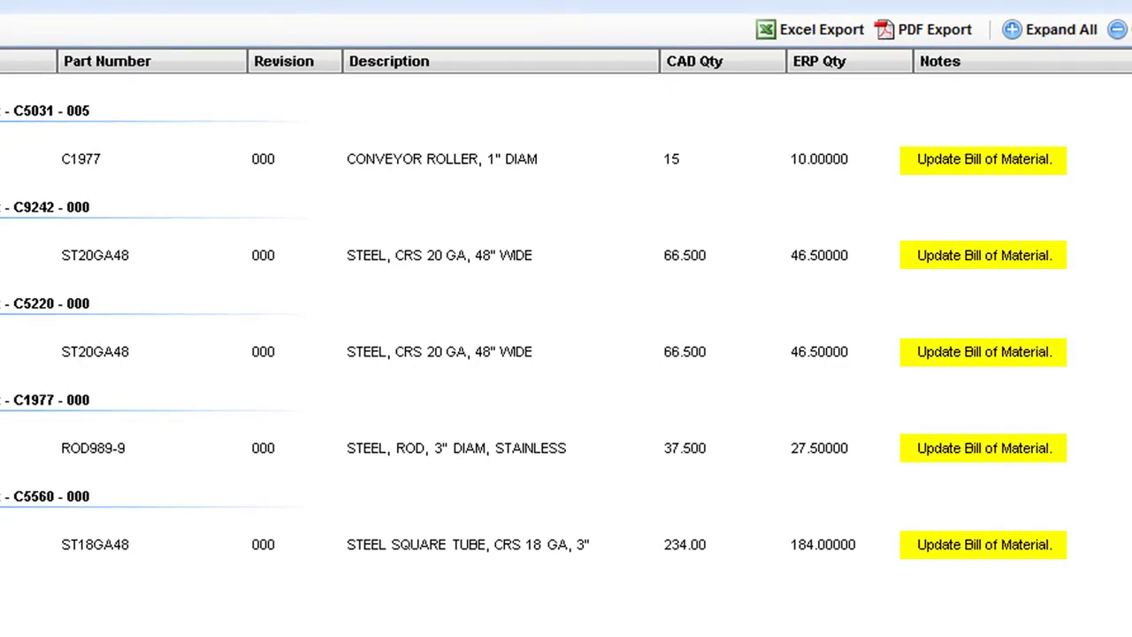
pyautogui.click(56, 118)
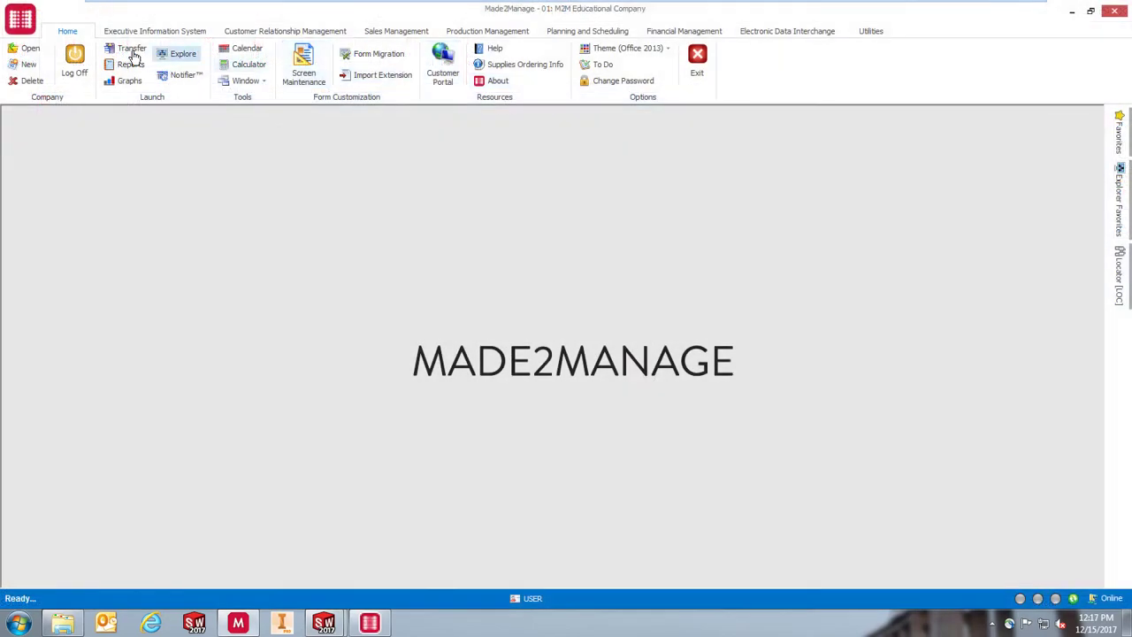
# Switch to Made2Manage, reopen the Standard BOMs form and expand all levels of C9000-52 to check the updated quantities
pyautogui.click(130, 51)
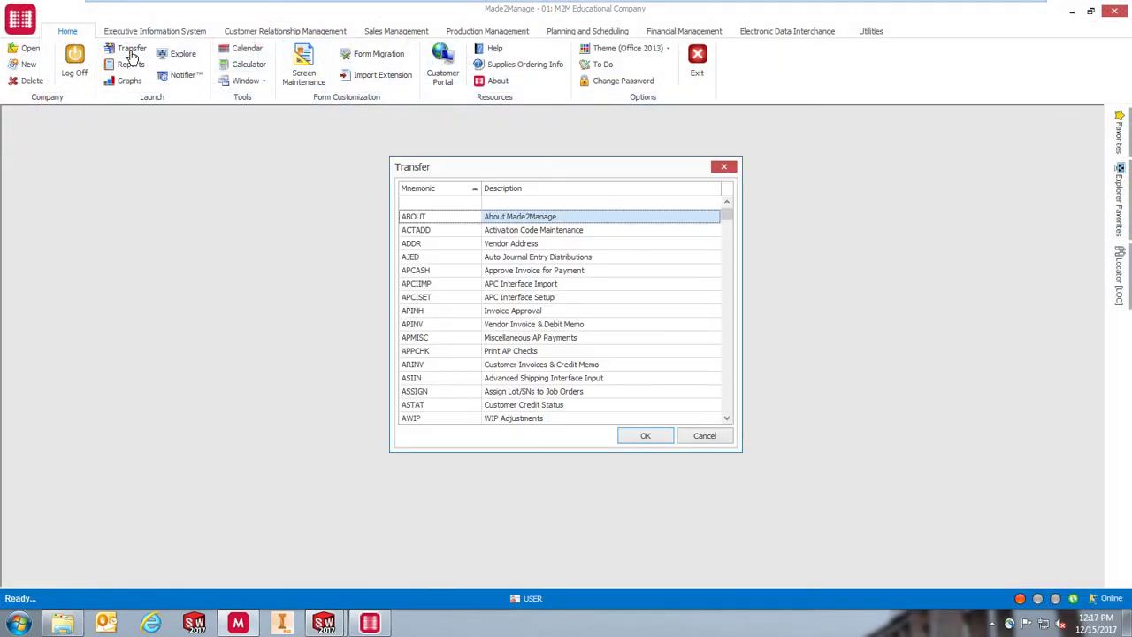
pyautogui.write('BOM')
pyautogui.press('Return')
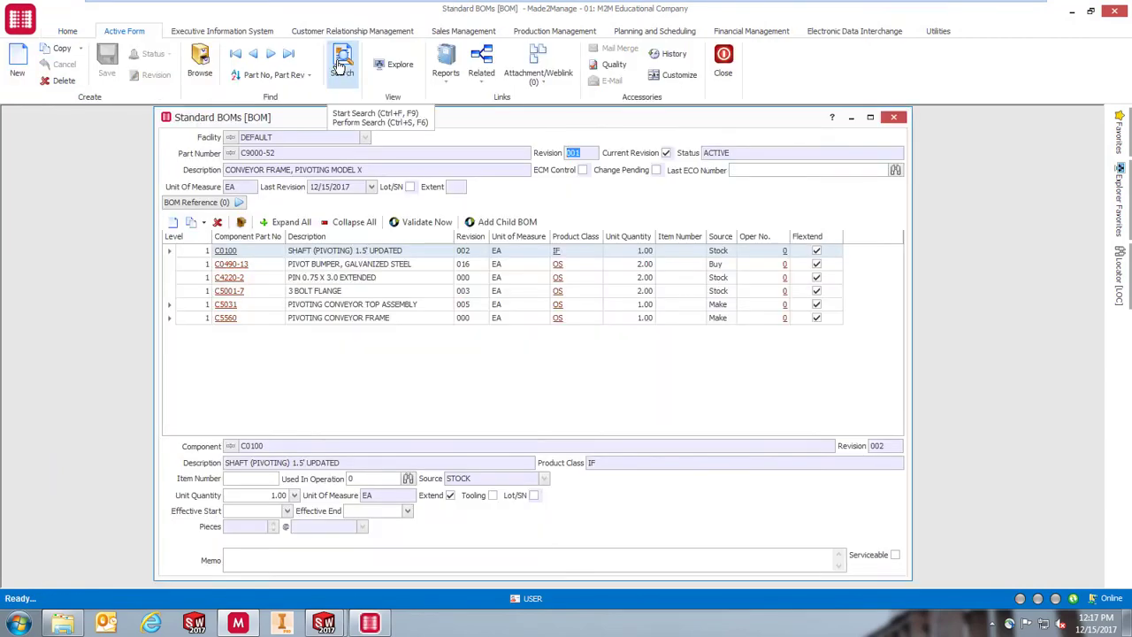
pyautogui.click(297, 223)
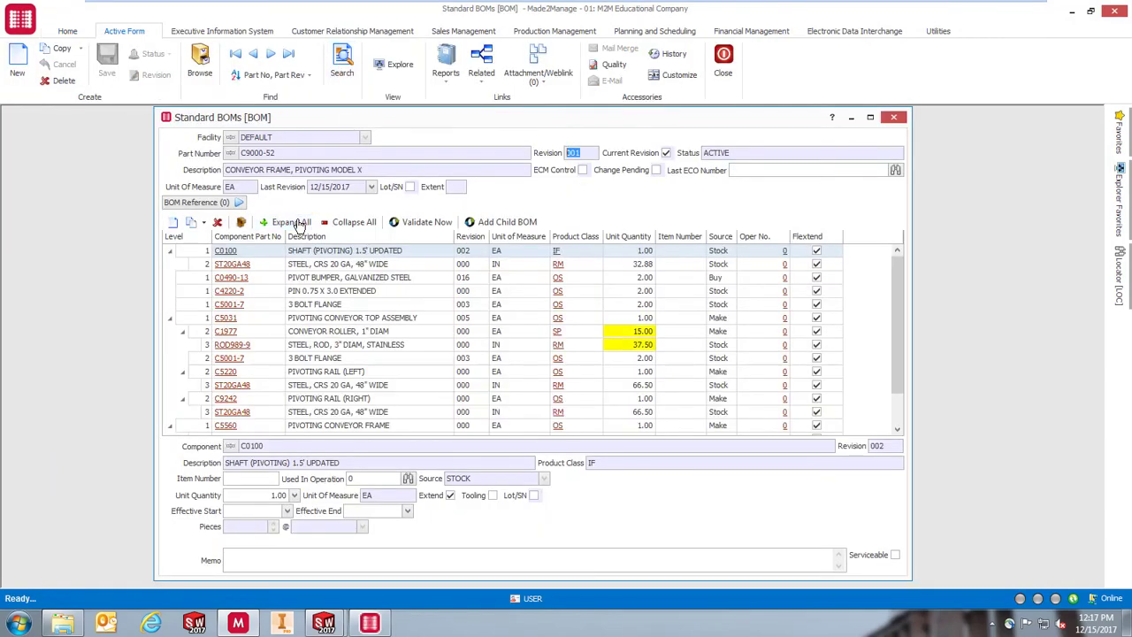